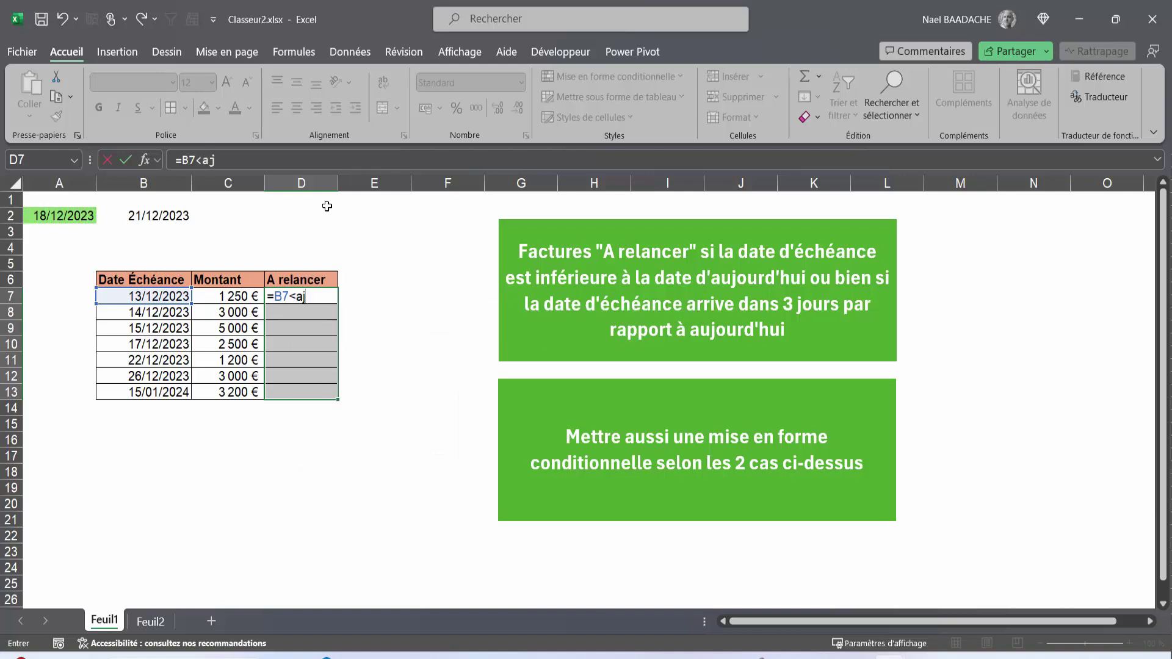
- Complete the formula =B7<AUJOURDHUI() in D7 and fill it down to D13
{"action": "key", "text": "BackSpace"}
{"action": "type", "text": "u"}
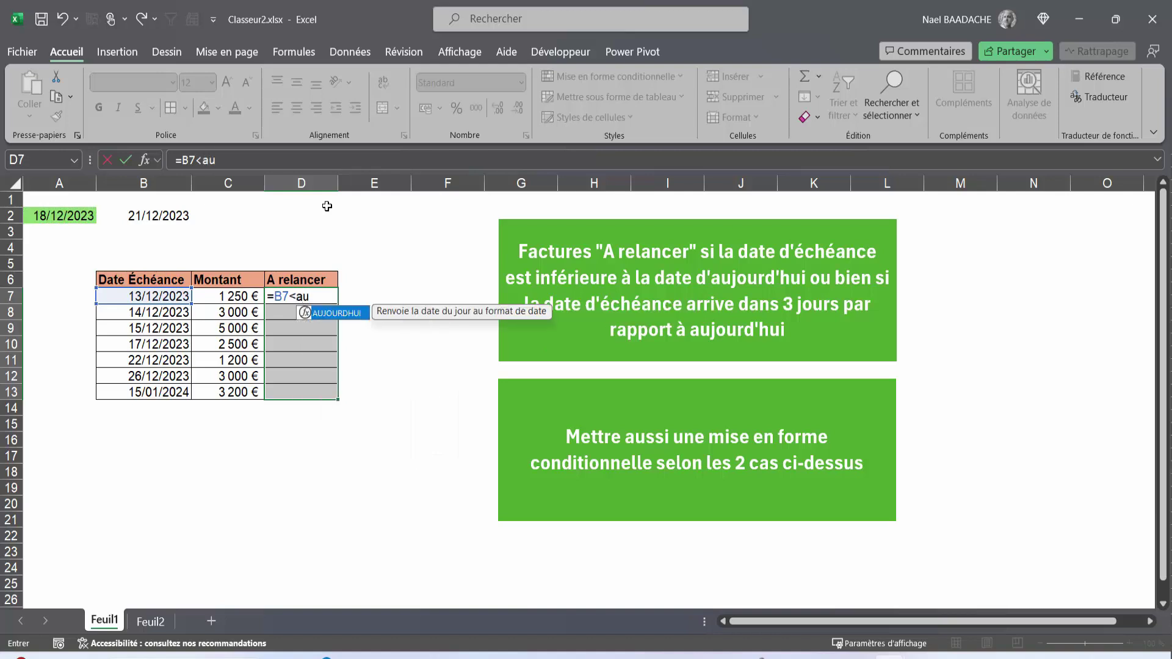
{"action": "double_click", "coordinate": [349, 313]}
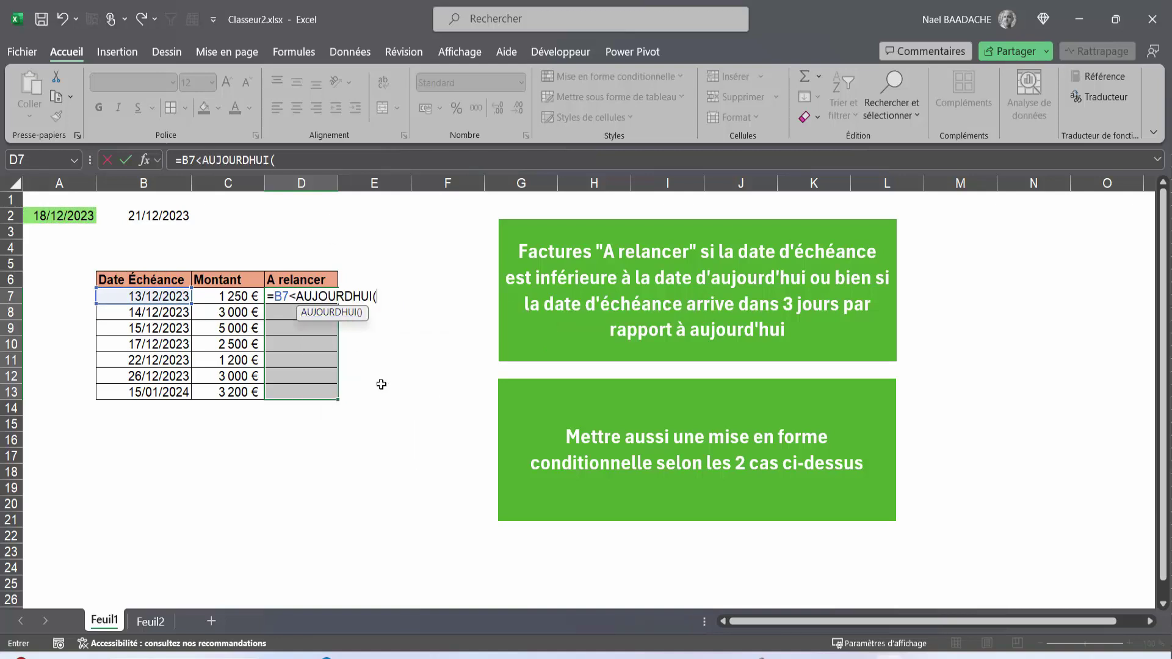
{"action": "type", "text": ")"}
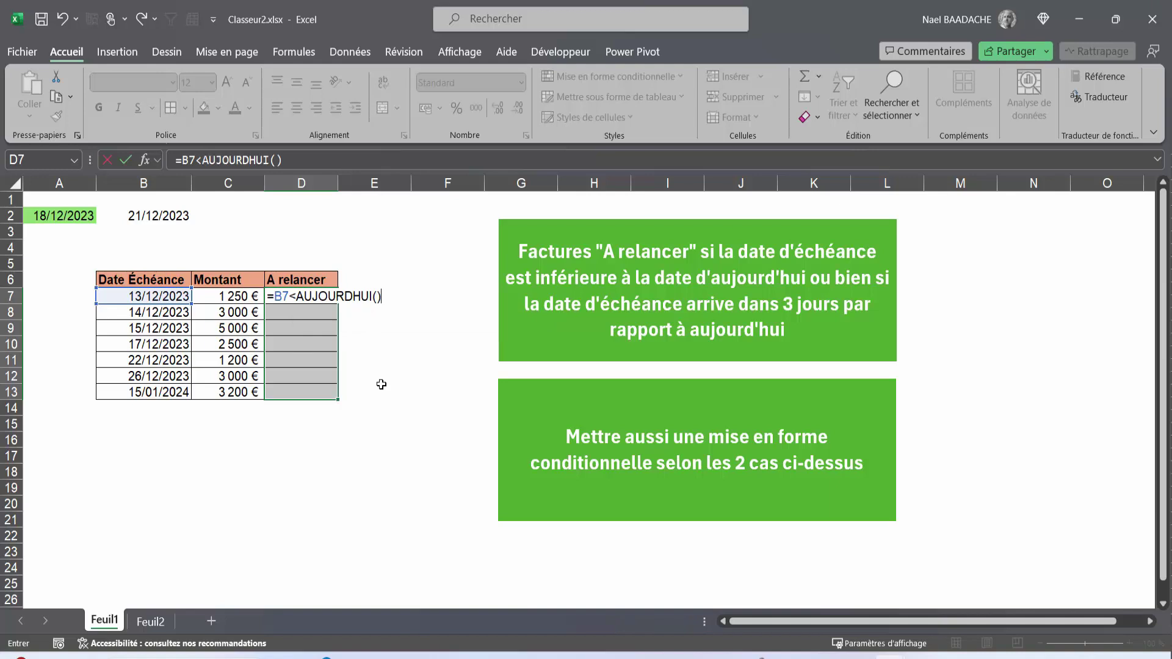
{"action": "key", "text": "Return"}
{"action": "left_click", "coordinate": [304, 296]}
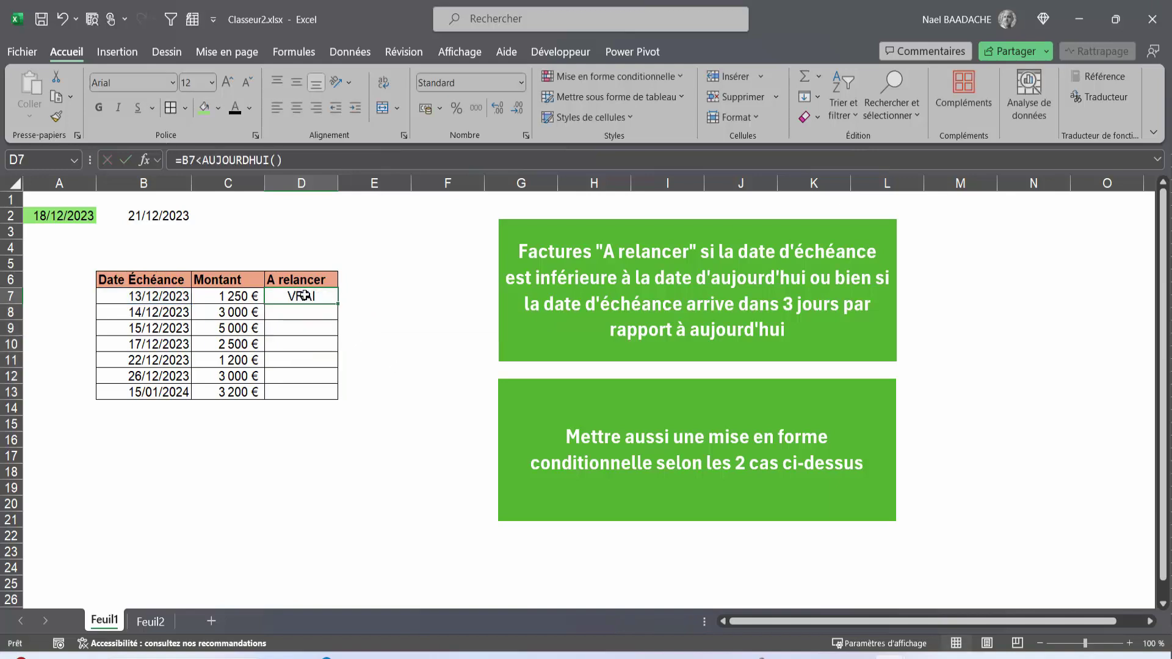
{"action": "left_click_drag", "start_coordinate": [335, 300], "coordinate": [334, 394]}
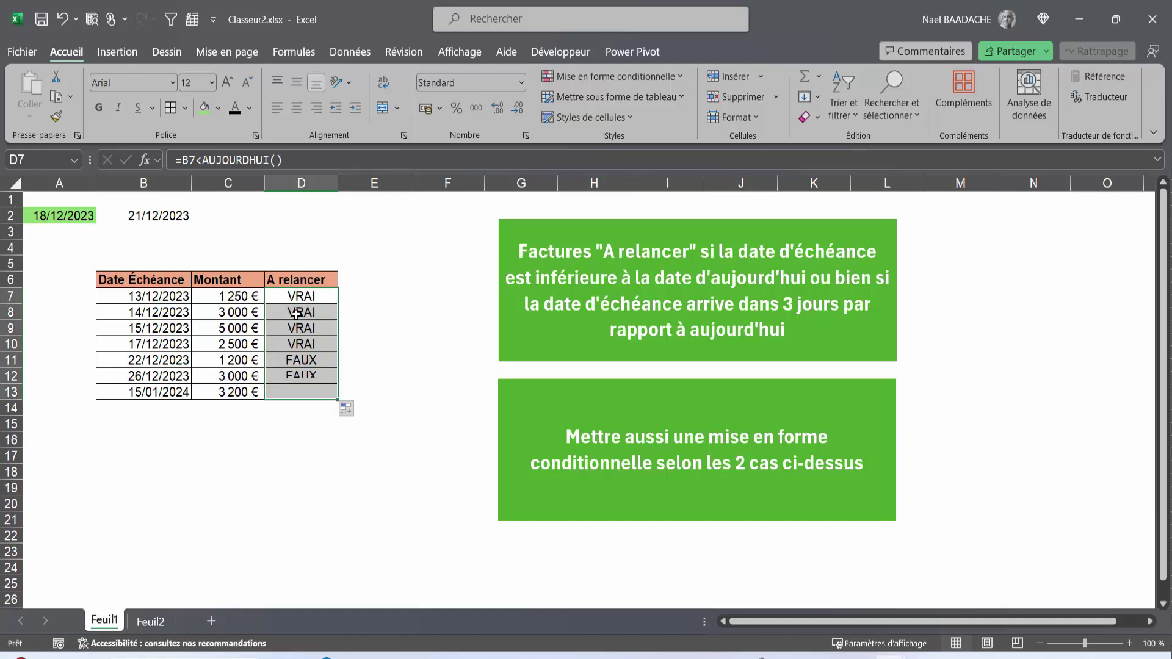
- Examine the column D results against the due dates, the reference dates in A2 and B2, and the "A relancer" rule in the text box
{"action": "left_click", "coordinate": [155, 345]}
{"action": "left_click", "coordinate": [142, 214]}
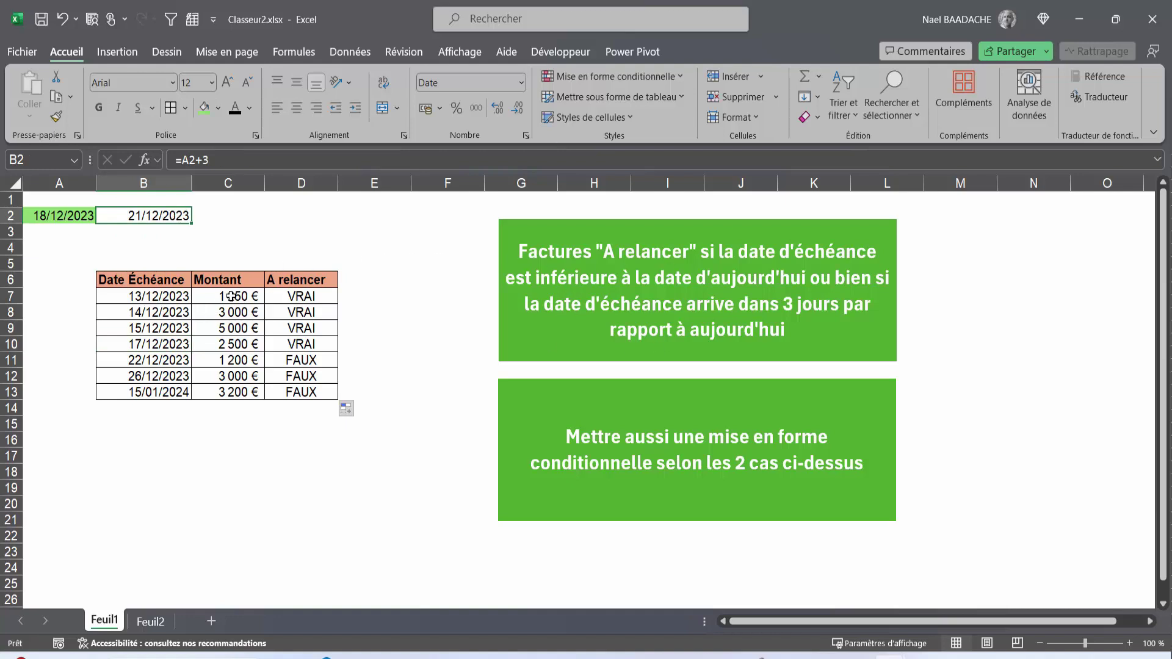
{"action": "left_click", "coordinate": [46, 218]}
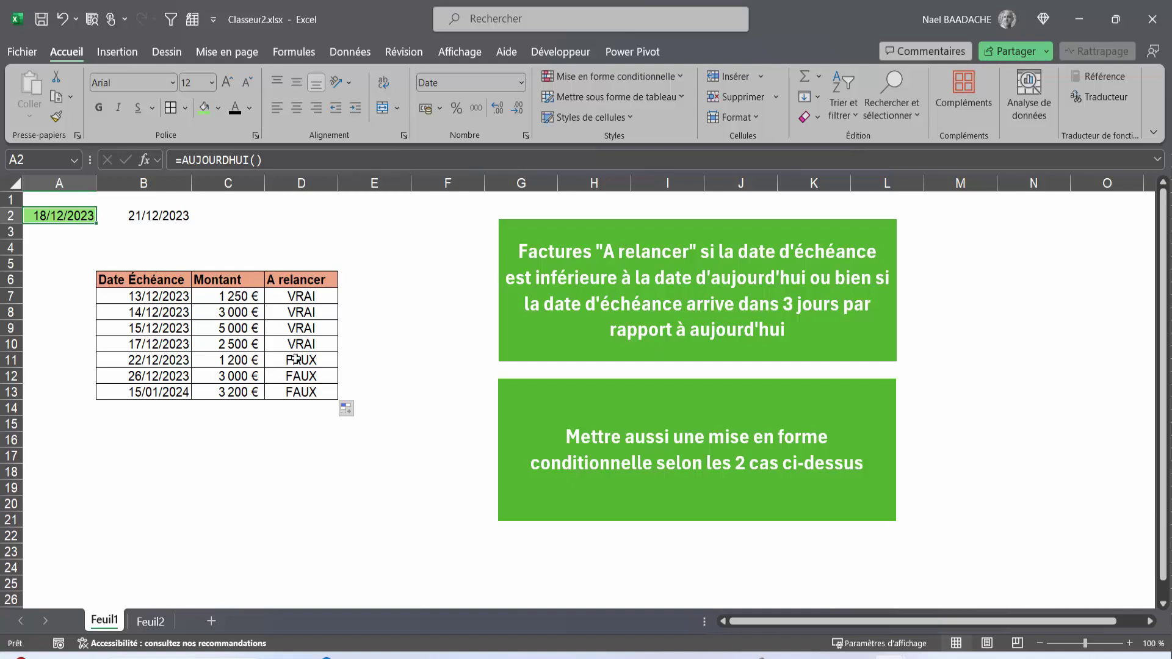
{"action": "left_click", "coordinate": [296, 359]}
{"action": "left_click", "coordinate": [150, 216]}
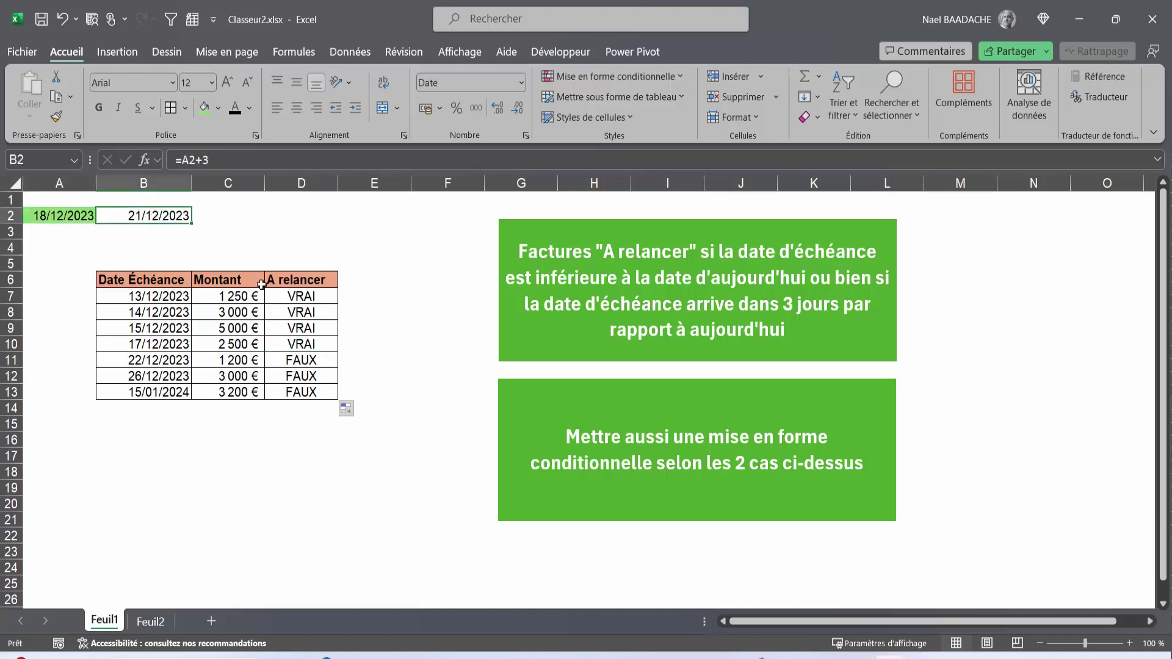
{"action": "left_click", "coordinate": [308, 358]}
{"action": "left_click", "coordinate": [322, 360]}
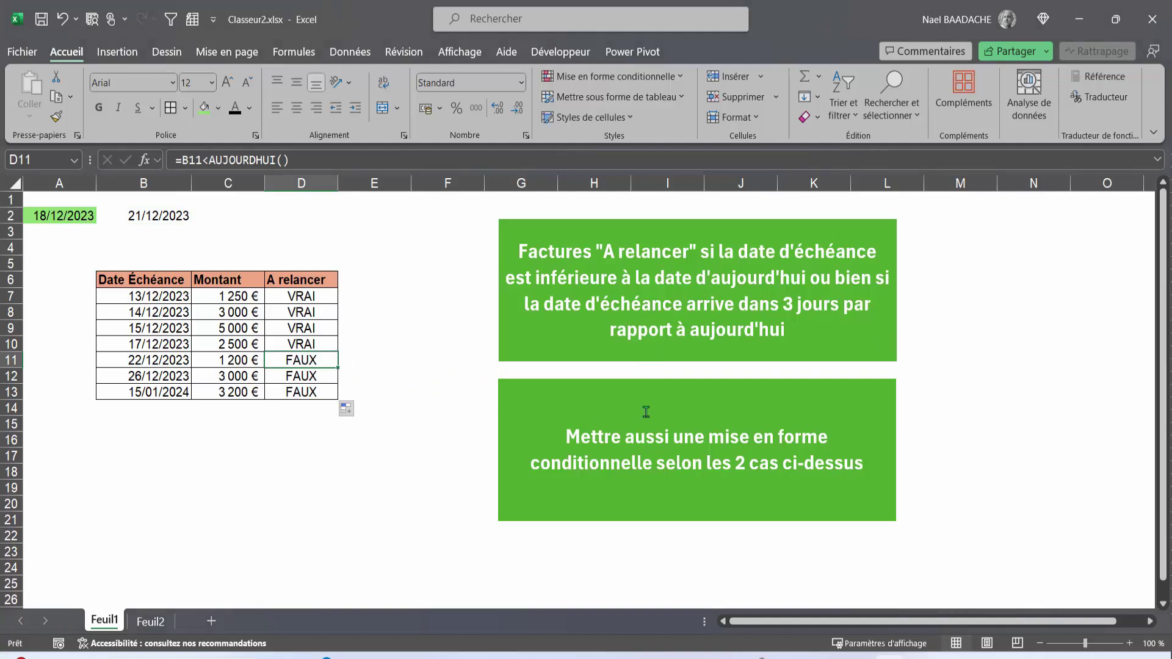
{"action": "left_click", "coordinate": [295, 297]}
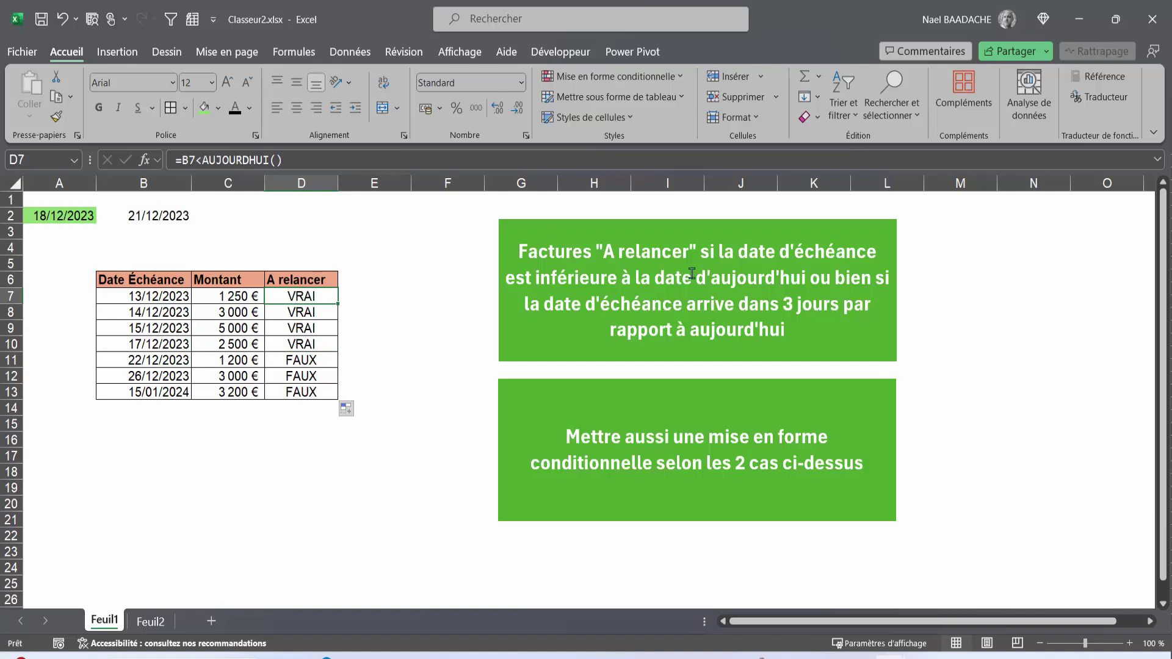
{"action": "left_click", "coordinate": [625, 225]}
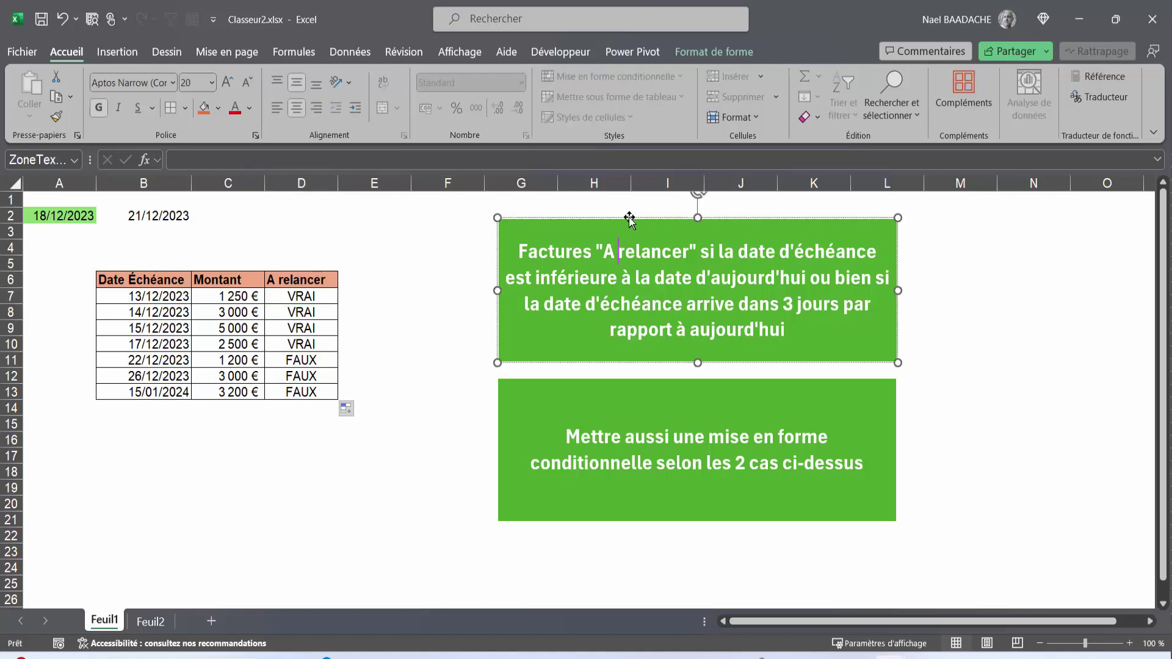
{"action": "left_click", "coordinate": [312, 295]}
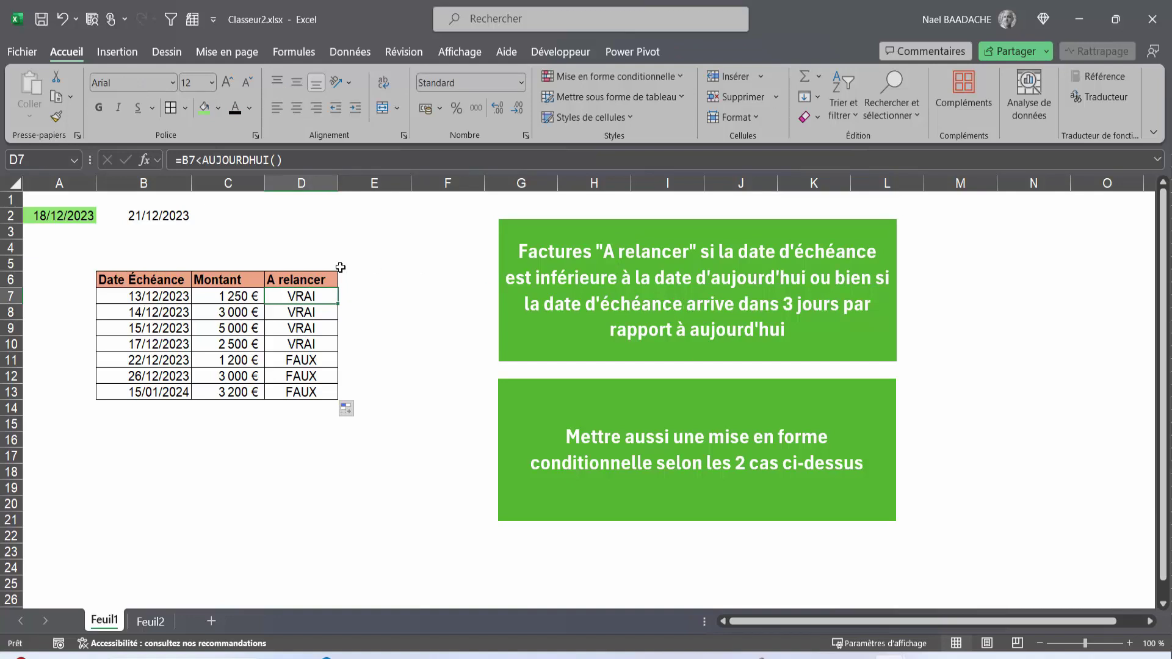
- Edit the formula for D7:D13 so that B7<AUJOURDHUI() becomes the first condition of an OU function
{"action": "left_click_drag", "start_coordinate": [305, 295], "coordinate": [304, 395]}
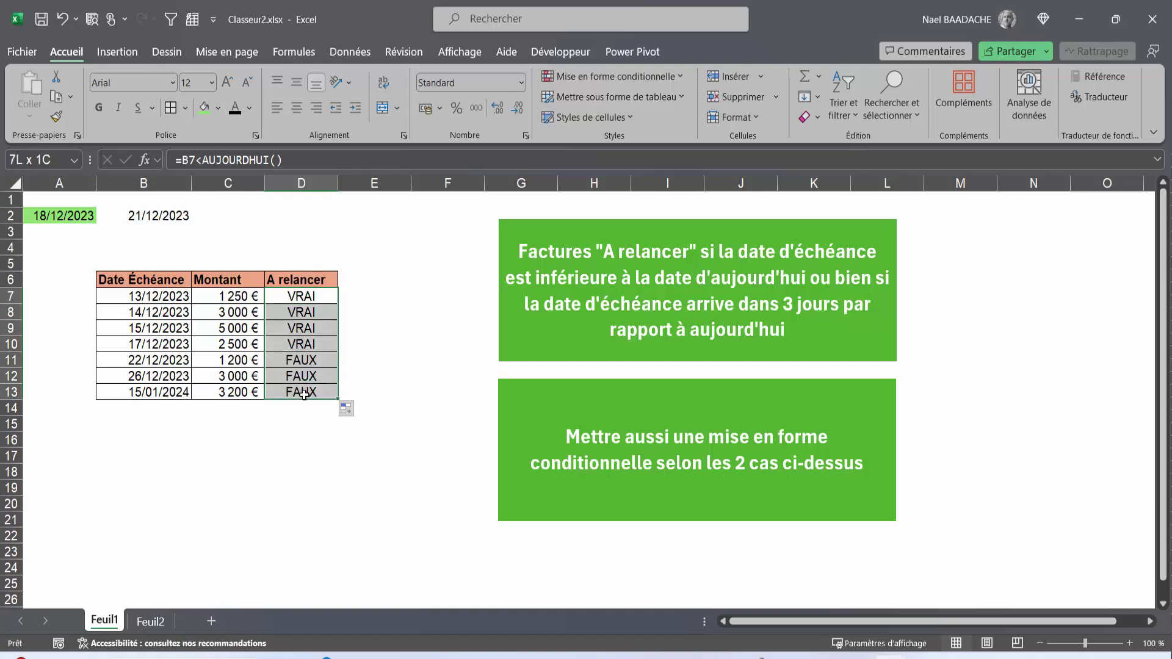
{"action": "key", "text": "F2"}
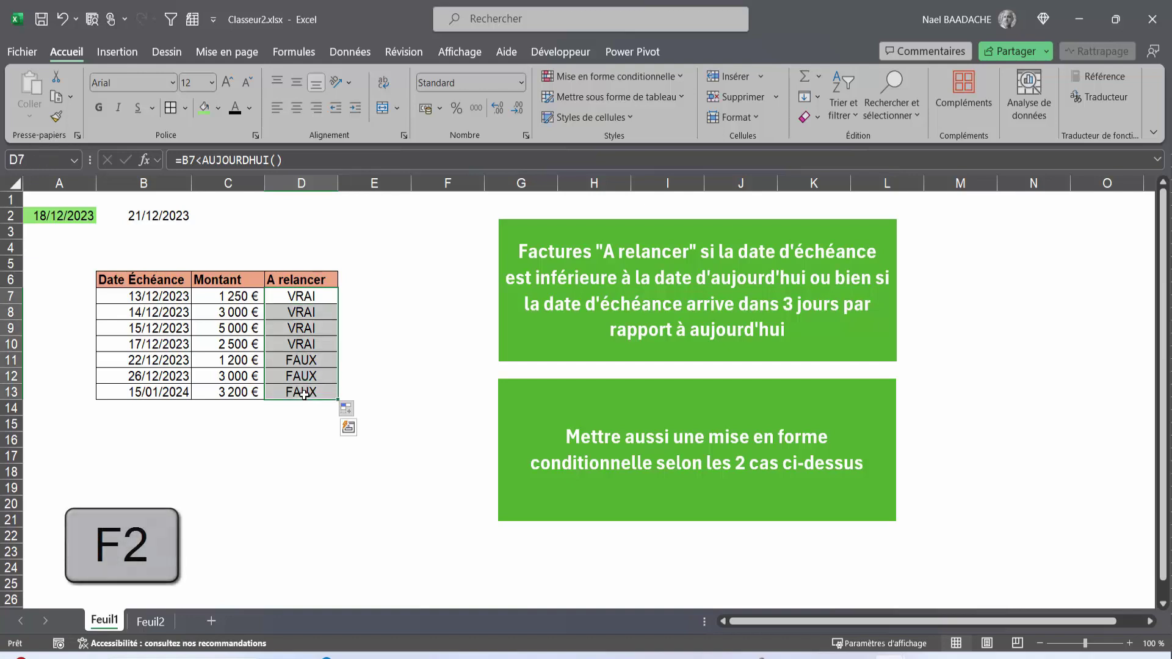
{"action": "key", "text": "F2"}
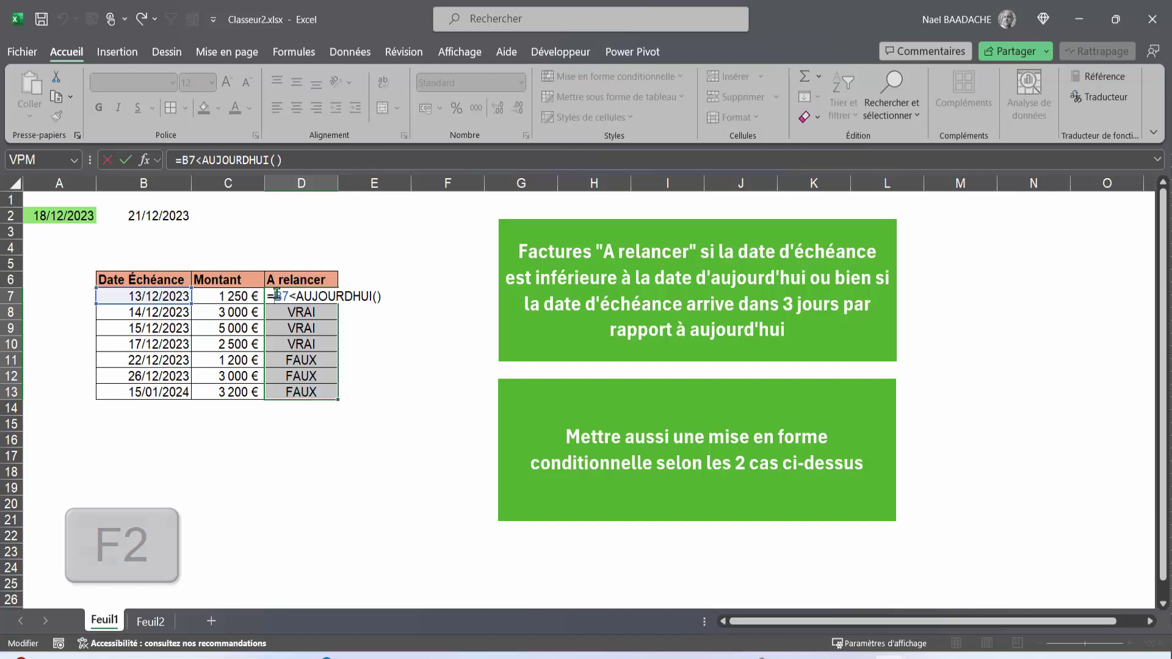
{"action": "type", "text": "ou"}
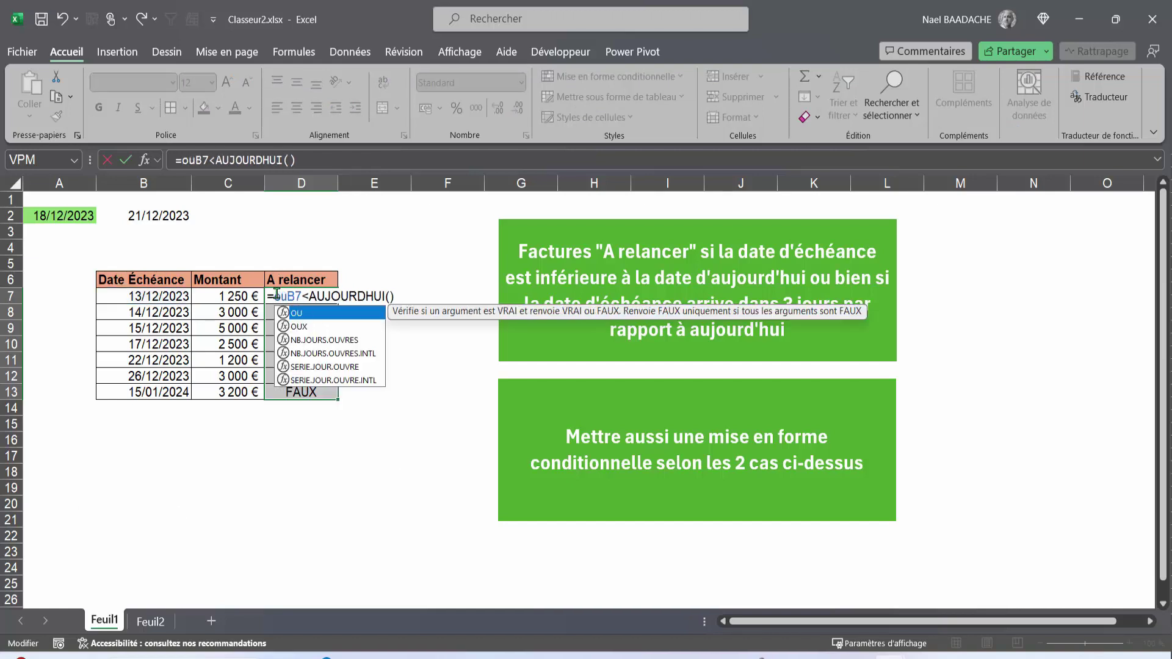
{"action": "type", "text": "("}
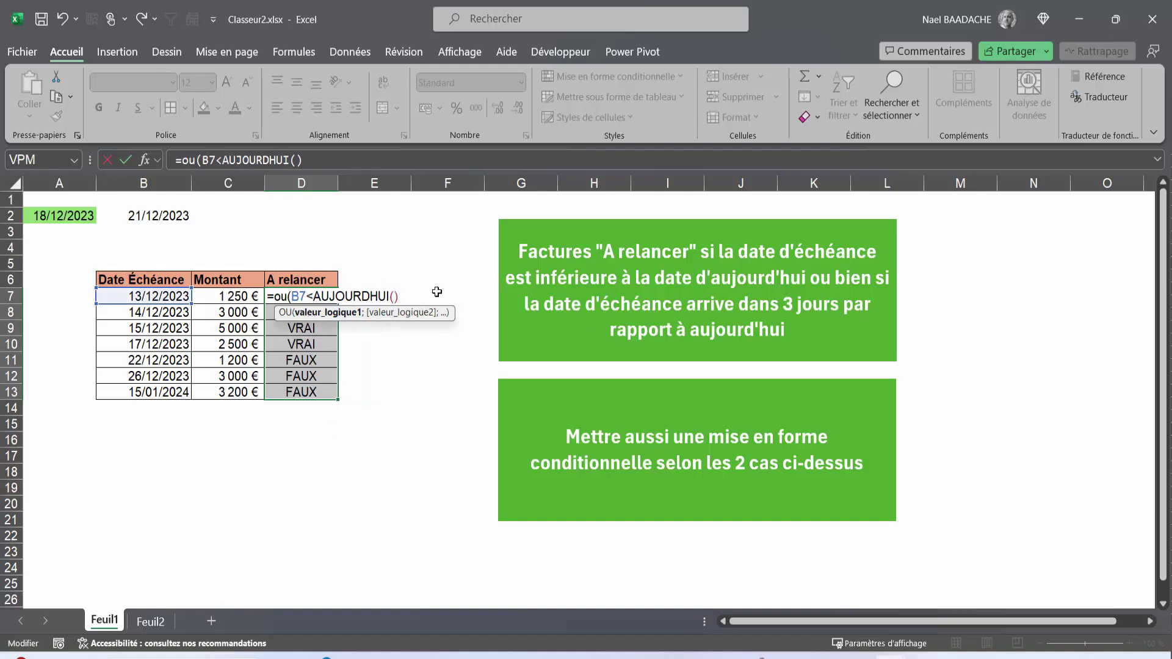
{"action": "type", "text": ";"}
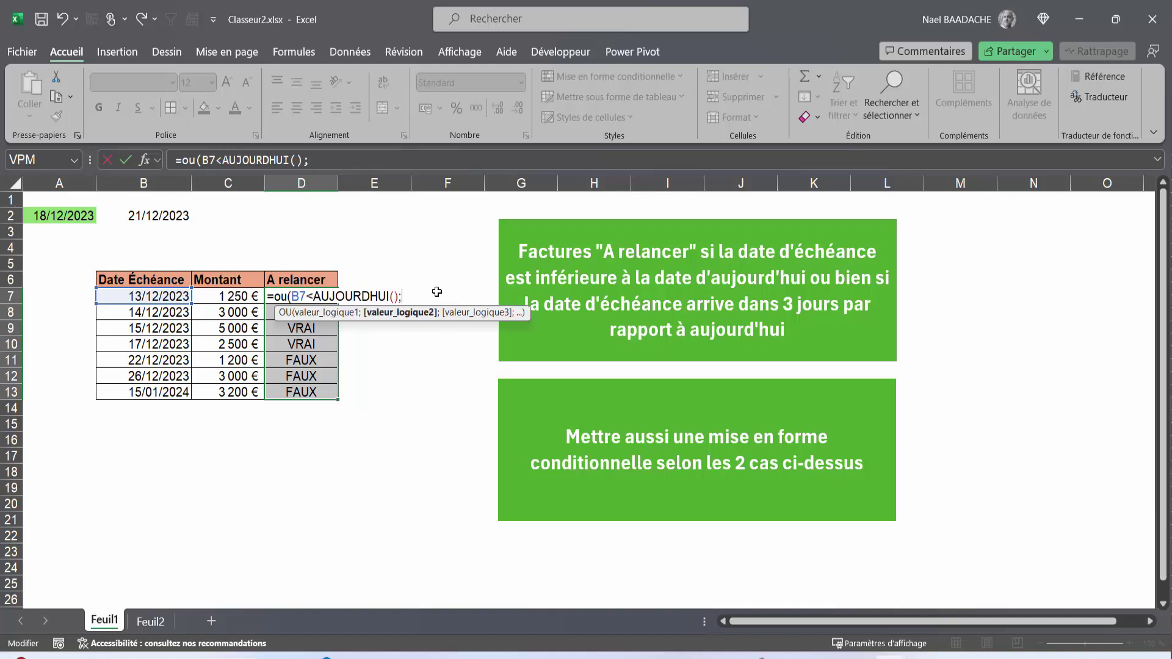
- Add B7<=AUJOURDHUI()+3 as the second OU condition, close the function and apply the formula through D7:D13
{"action": "left_click", "coordinate": [160, 297]}
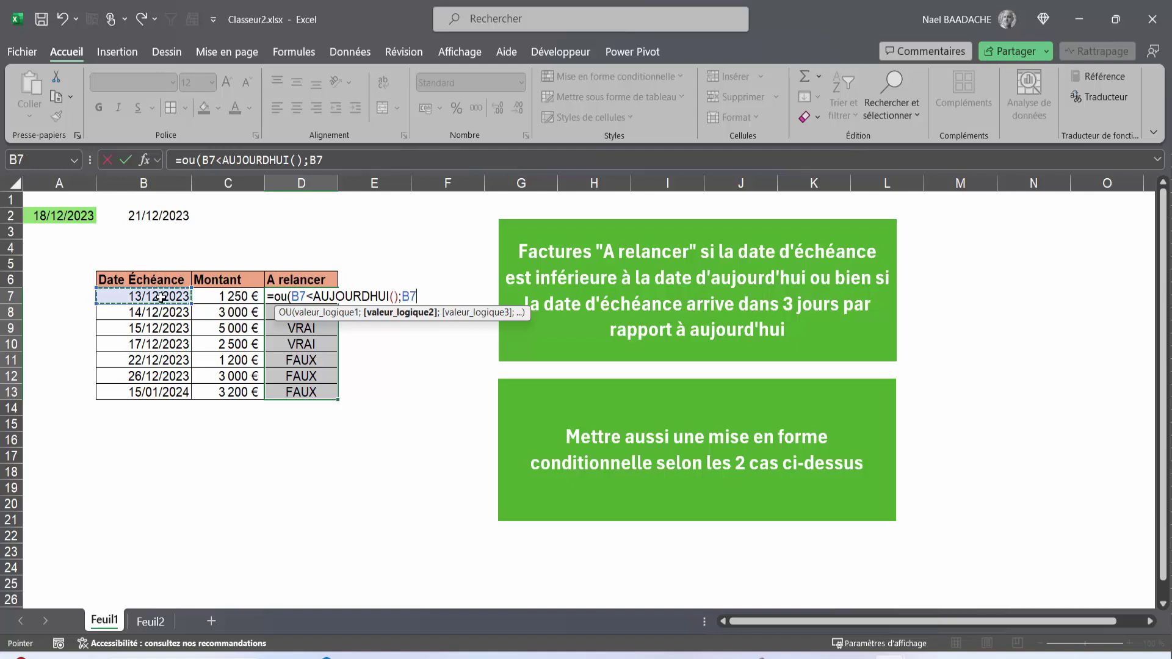
{"action": "type", "text": "<=aujour"}
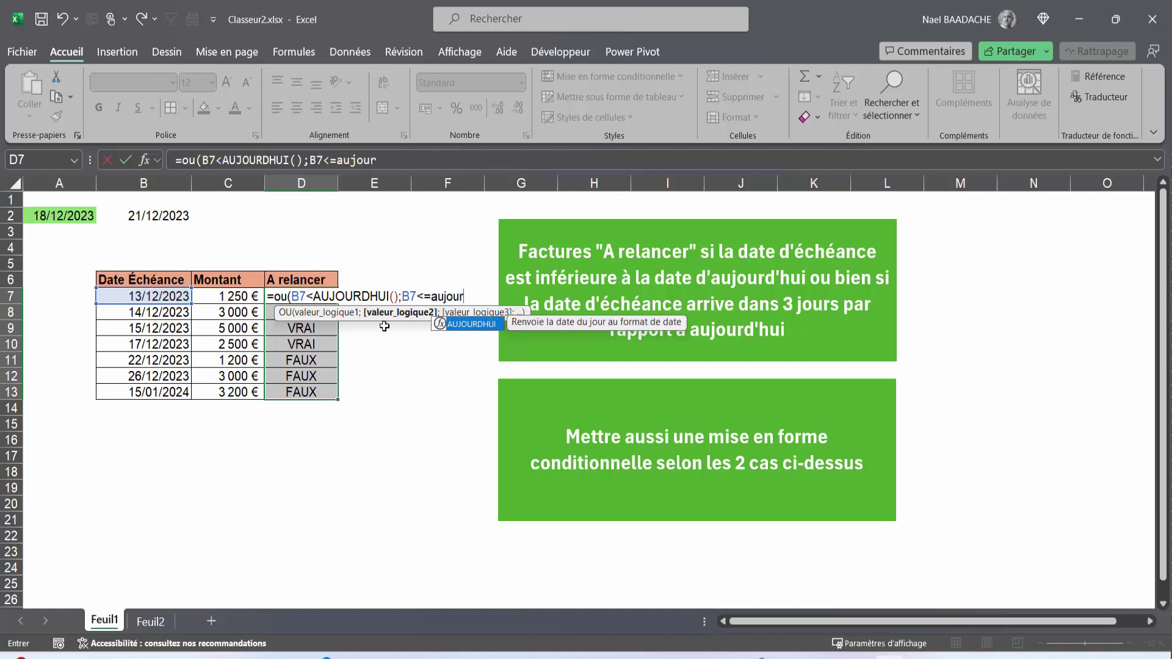
{"action": "double_click", "coordinate": [486, 325]}
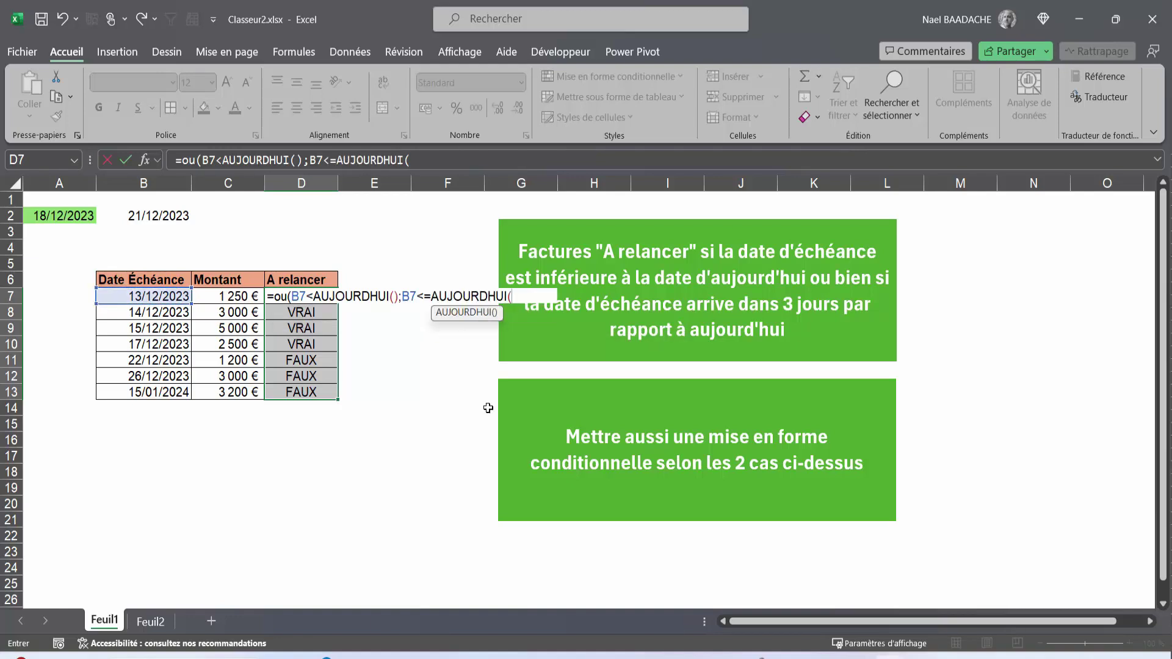
{"action": "type", "text": ")+3"}
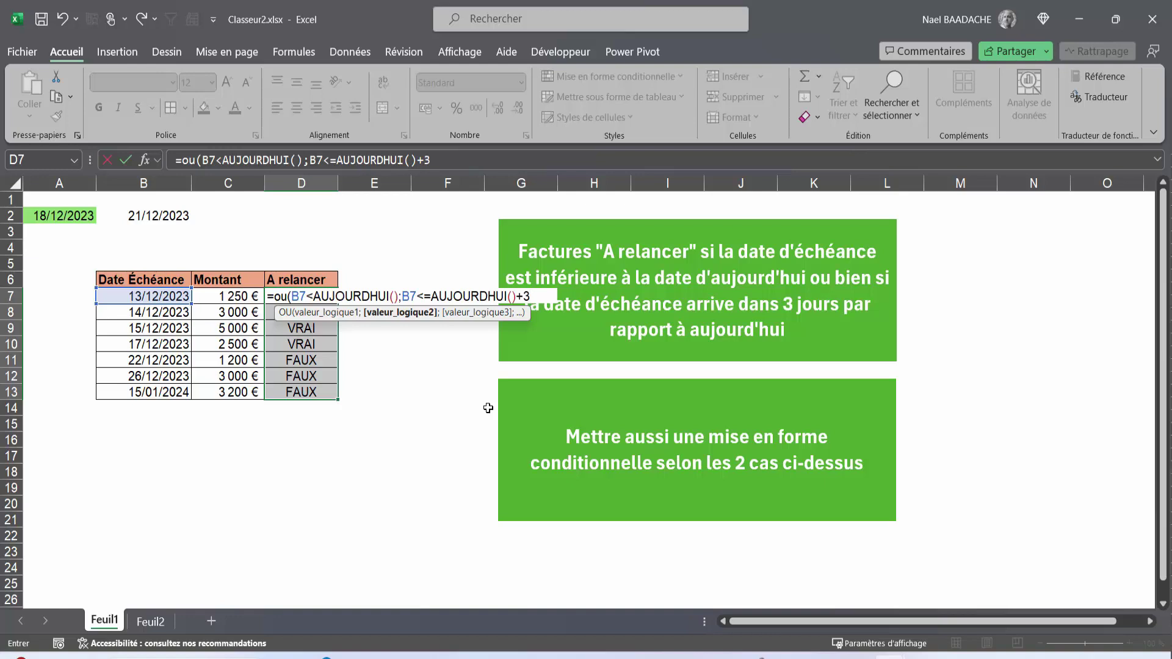
{"action": "type", "text": ")"}
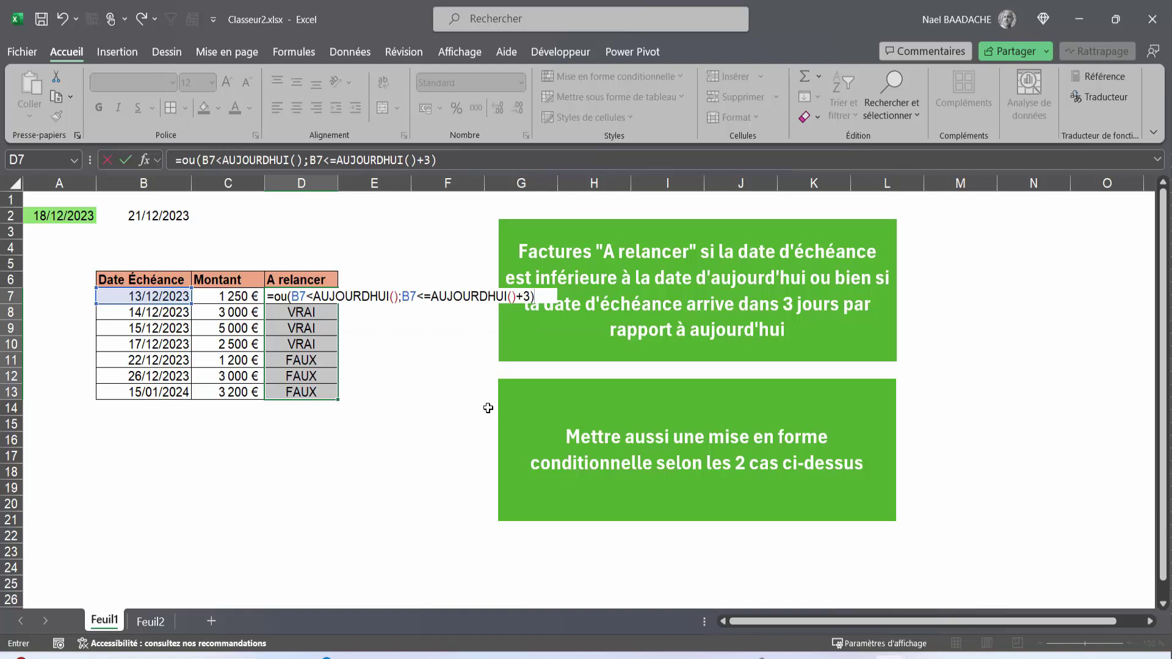
{"action": "key", "text": "ctrl+Return"}
{"action": "left_click", "coordinate": [330, 298]}
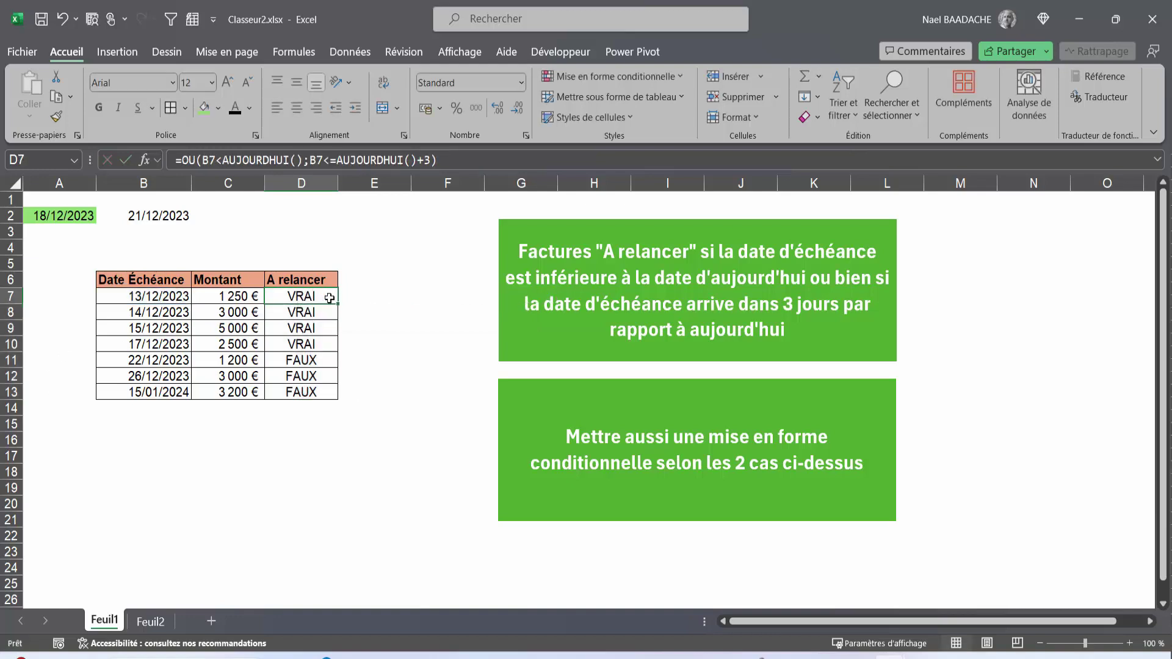
{"action": "left_click_drag", "start_coordinate": [337, 303], "coordinate": [336, 399]}
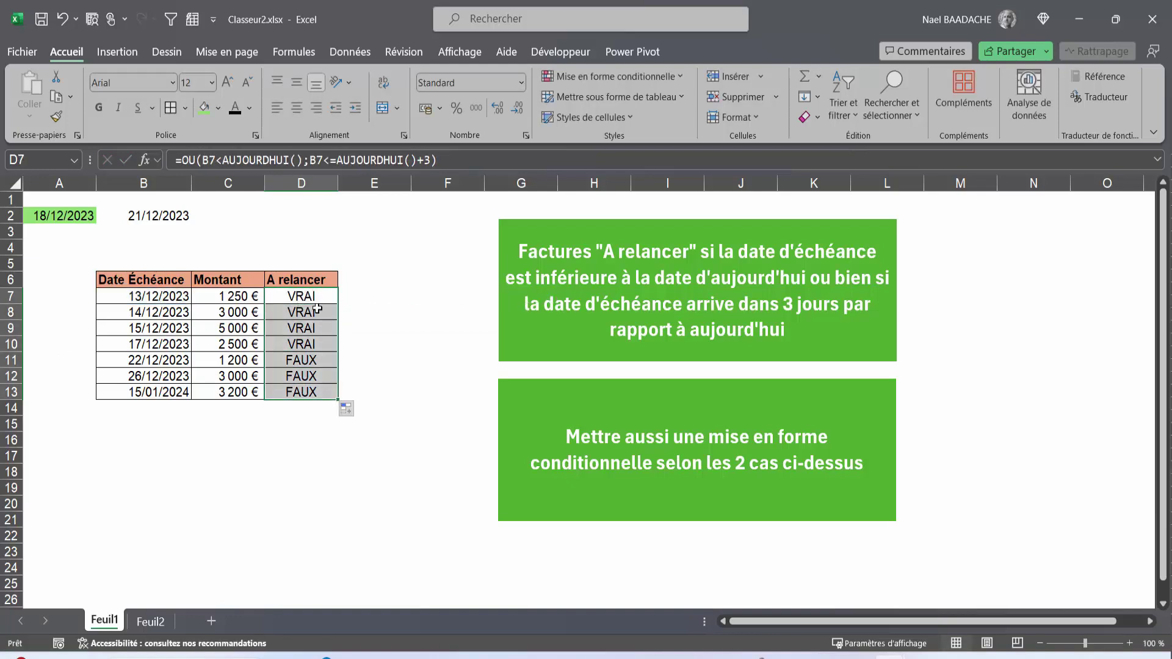
- Check the OU formulas in D7 and D11 against the due date in B11 and the reference dates in A2 and B2
{"action": "left_click", "coordinate": [304, 296]}
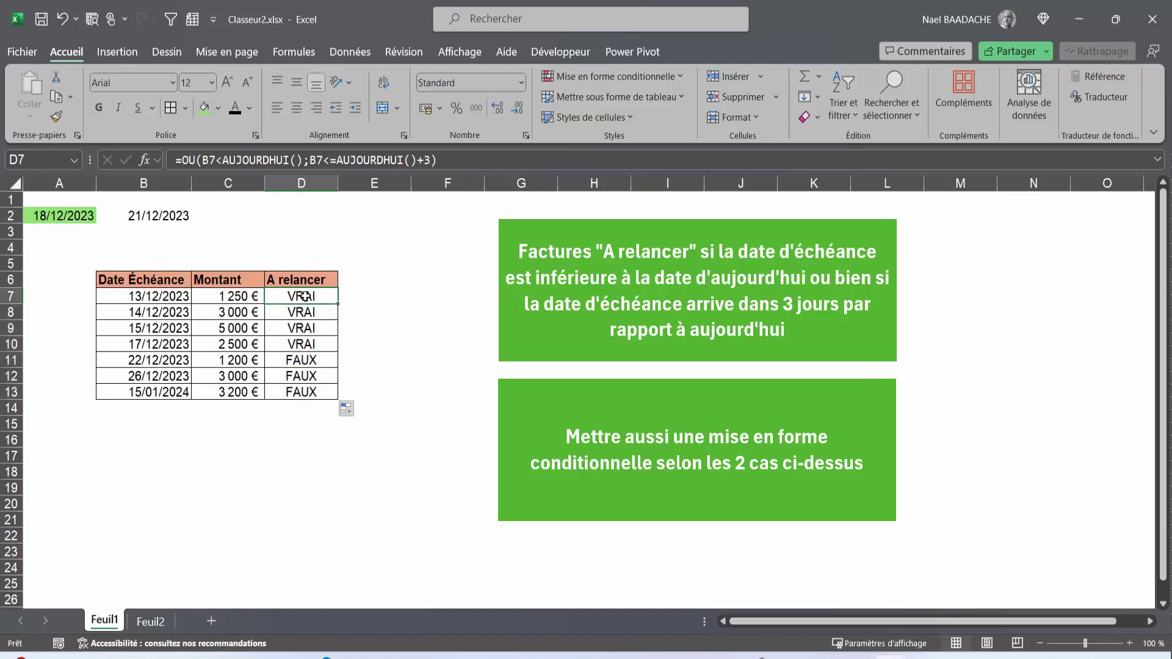
{"action": "left_click", "coordinate": [306, 360]}
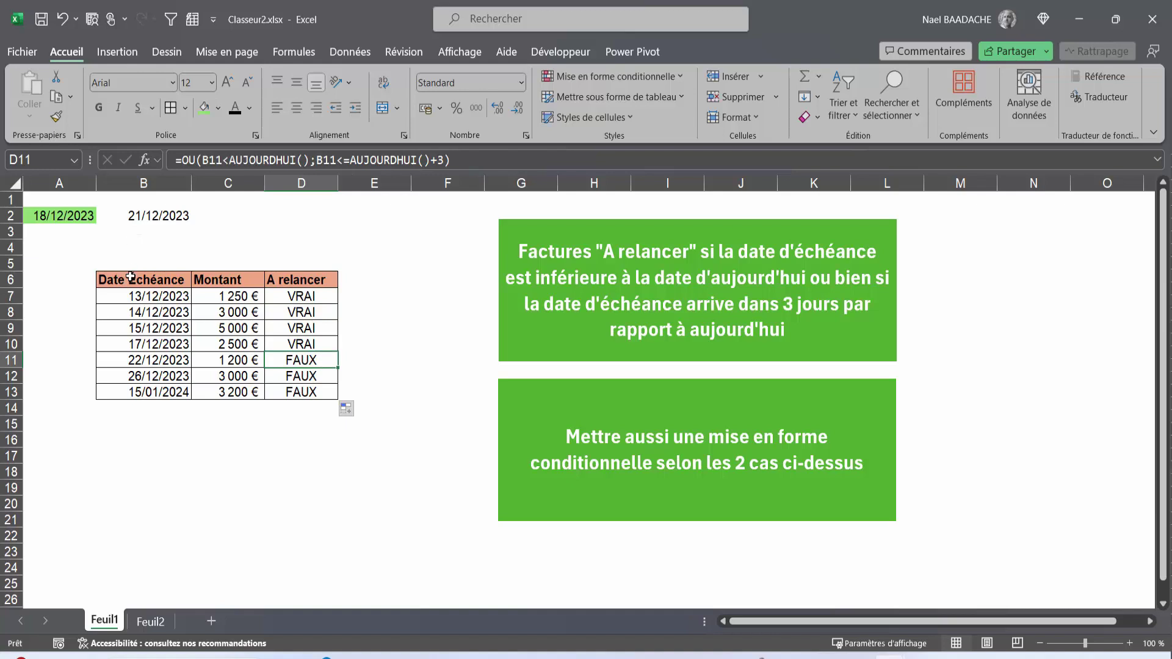
{"action": "left_click", "coordinate": [141, 359]}
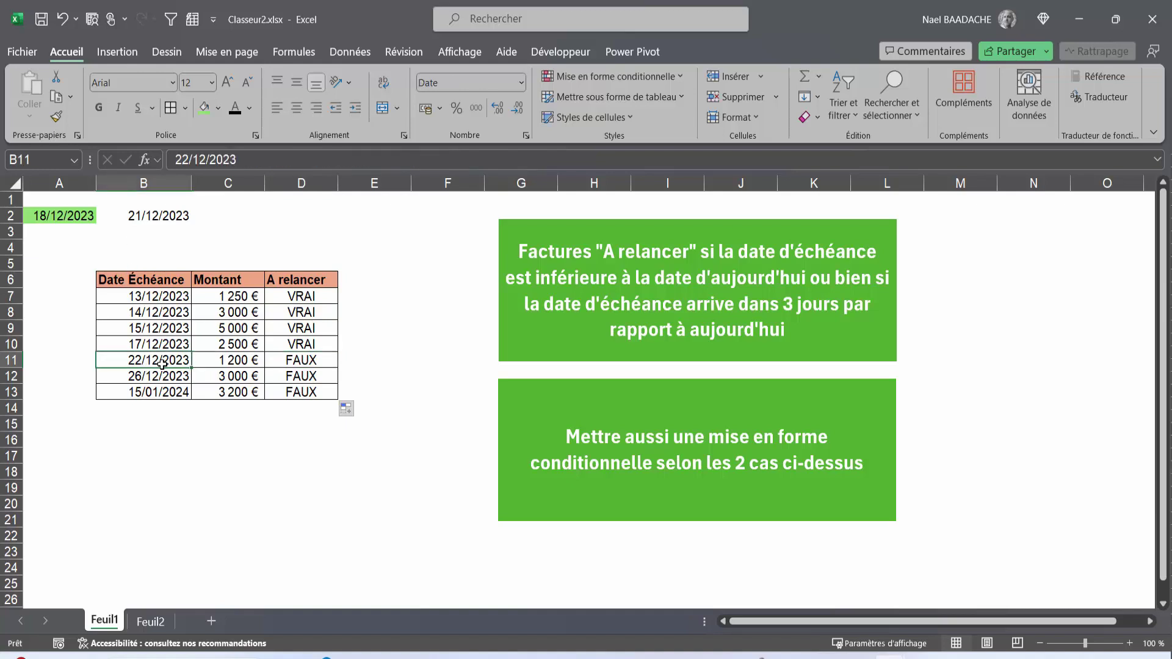
{"action": "left_click", "coordinate": [61, 213]}
{"action": "left_click", "coordinate": [154, 218]}
{"action": "left_click", "coordinate": [308, 297]}
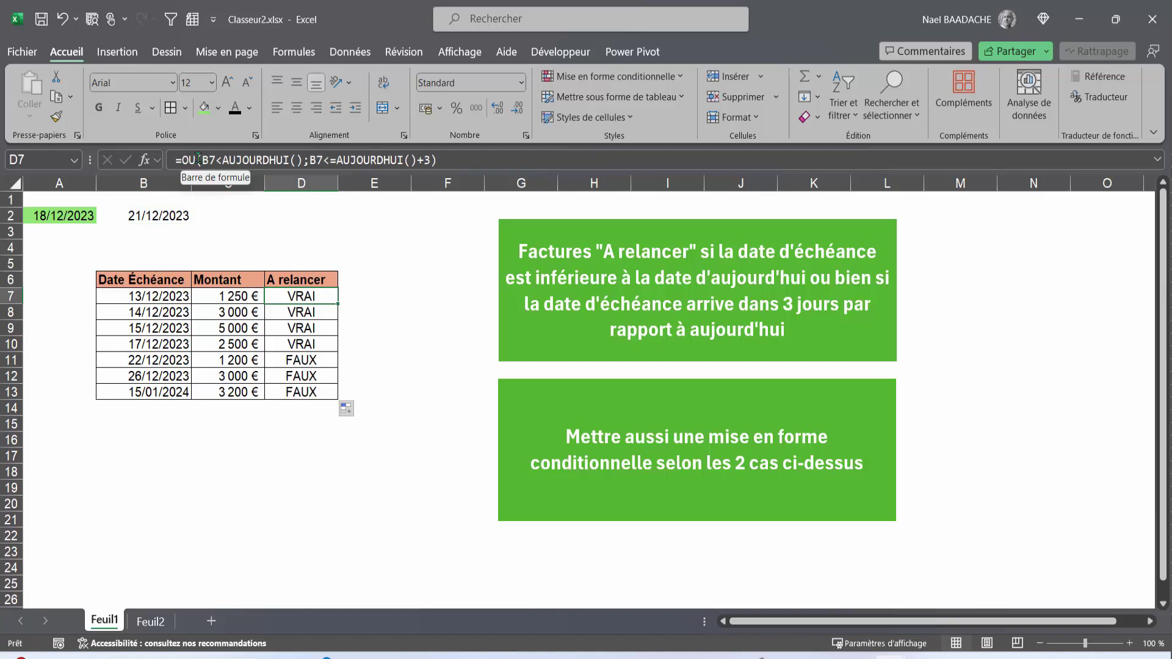
- Wrap the OU test in D7:D13 in a SI function returning "A relancer" when it equals VRAI and "" otherwise
{"action": "left_click_drag", "start_coordinate": [302, 295], "coordinate": [302, 397]}
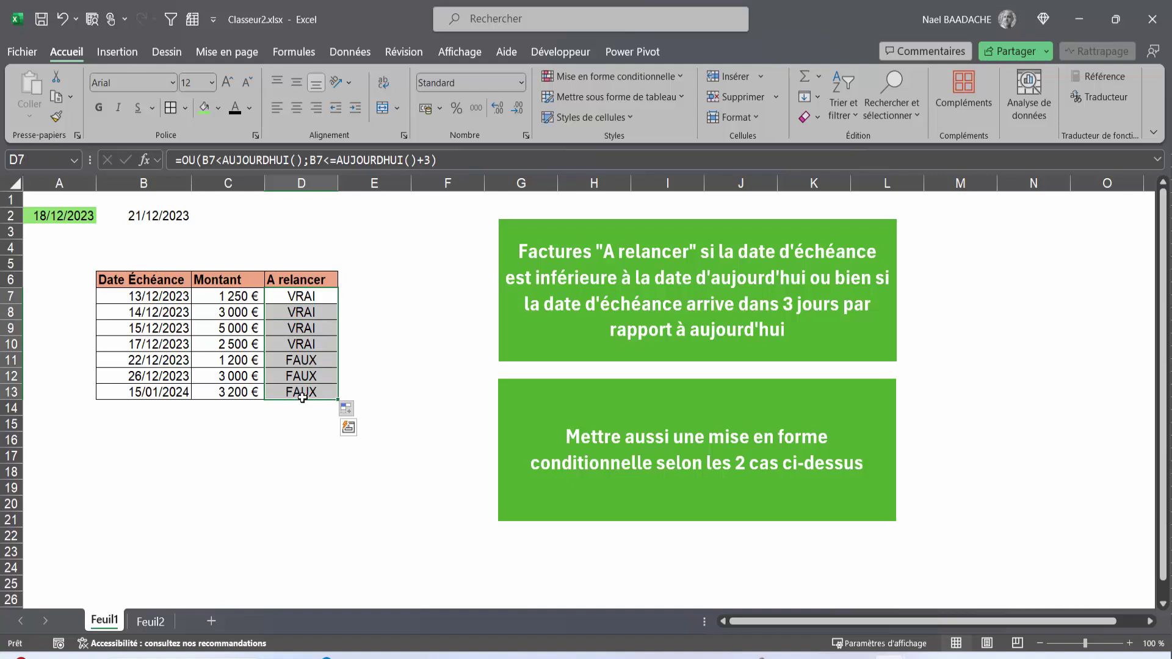
{"action": "key", "text": "F2"}
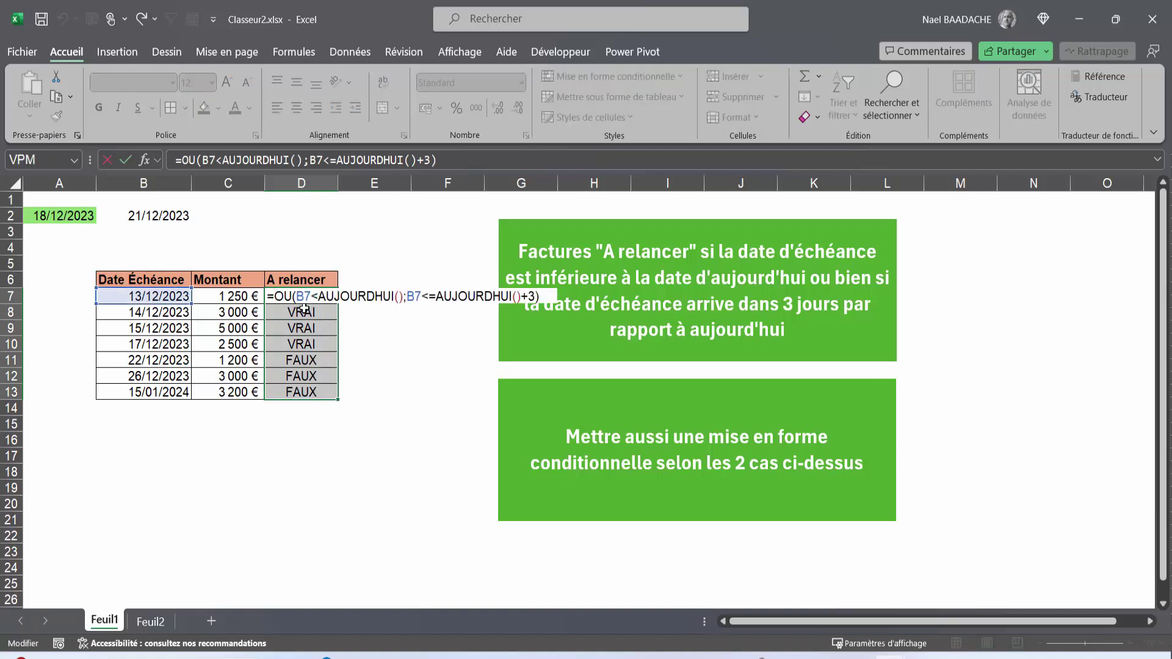
{"action": "type", "text": "si("}
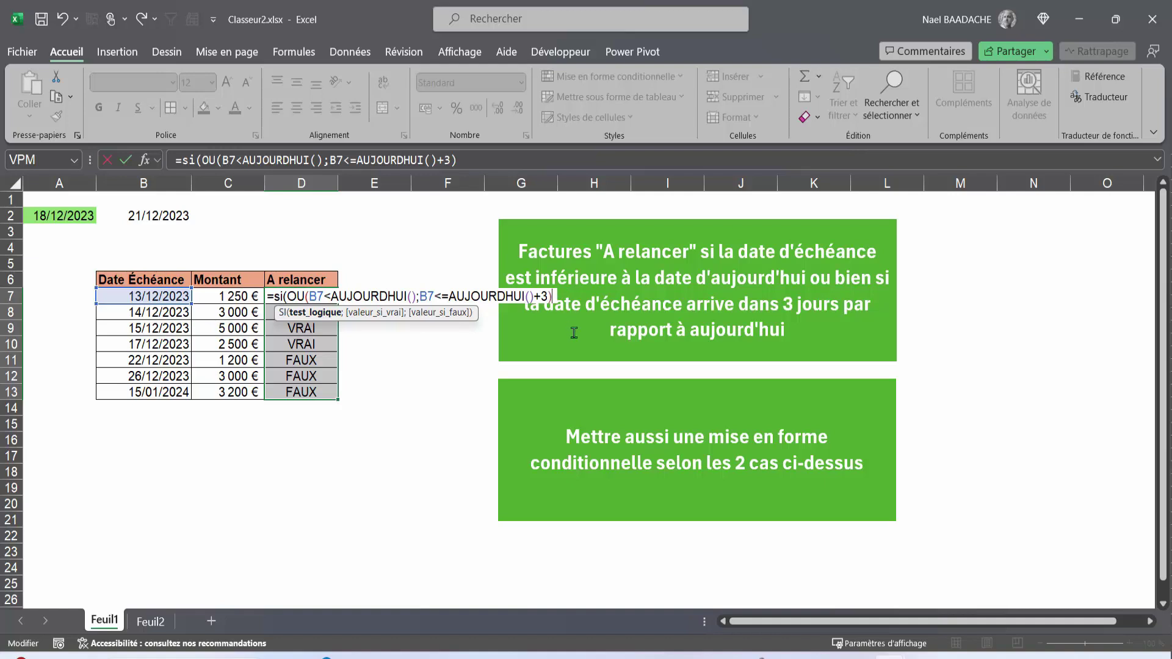
{"action": "type", "text": "="}
{"action": "type", "text": "VR"}
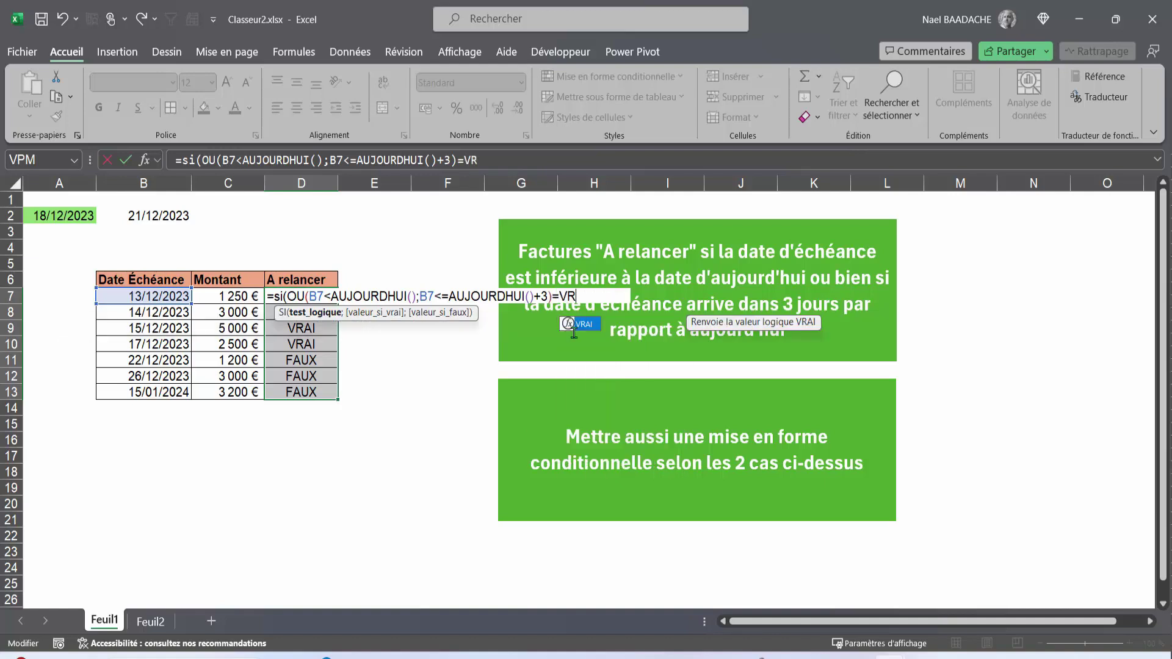
{"action": "type", "text": "AI;"}
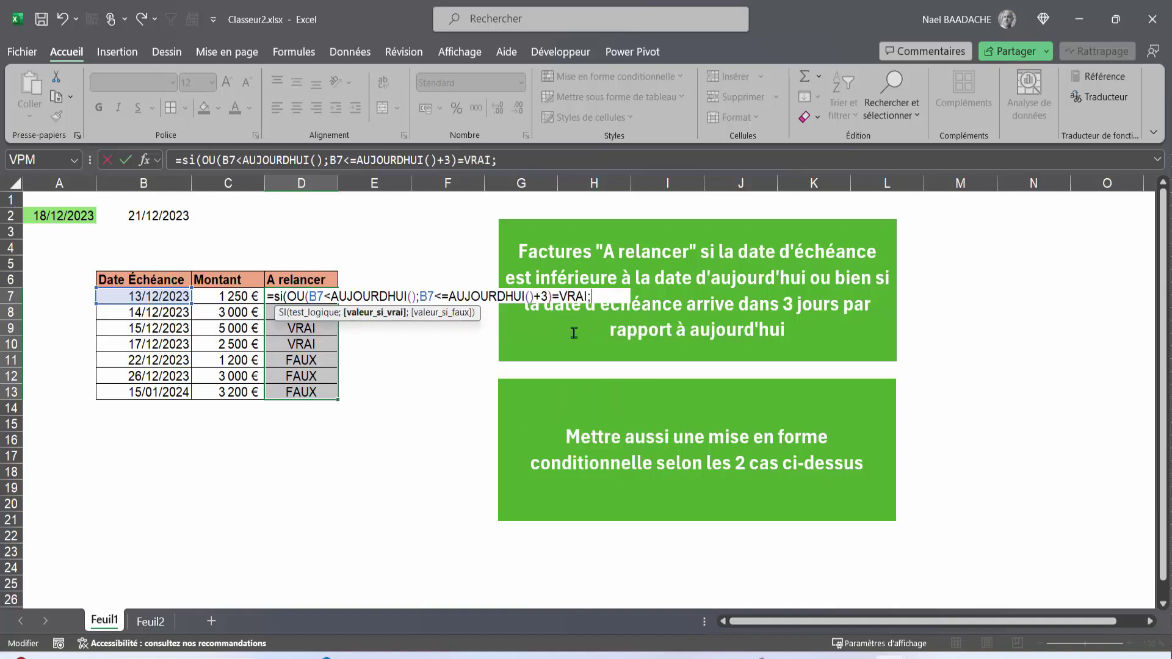
{"action": "type", "text": "\"A relancer\";"}
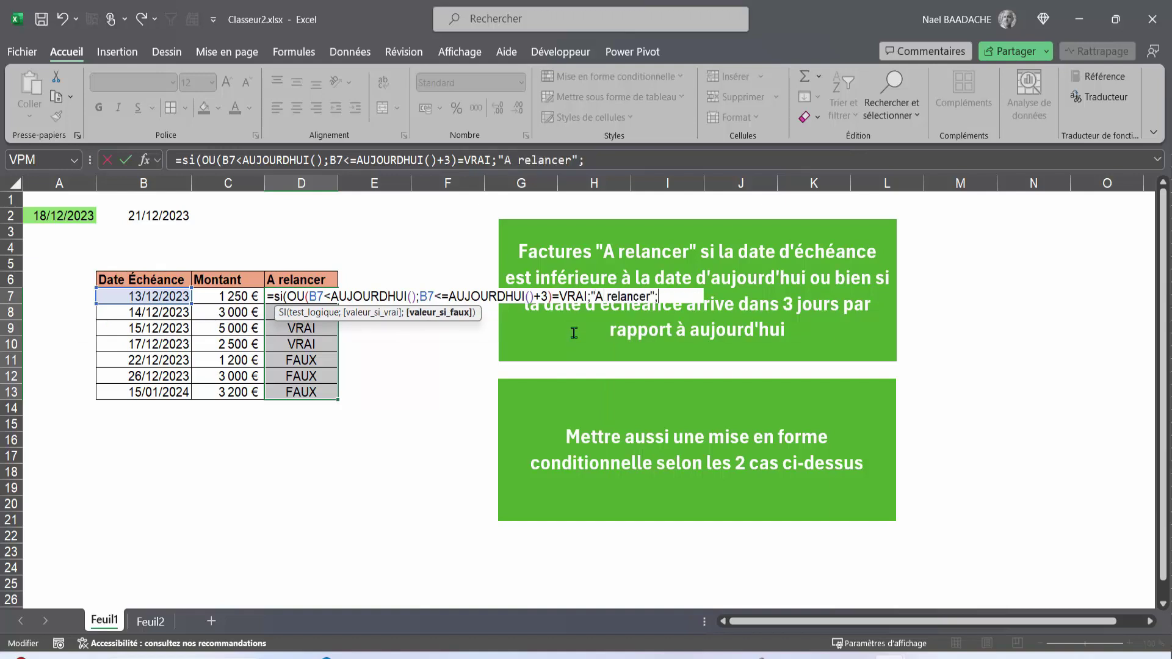
{"action": "type", "text": "\"\")"}
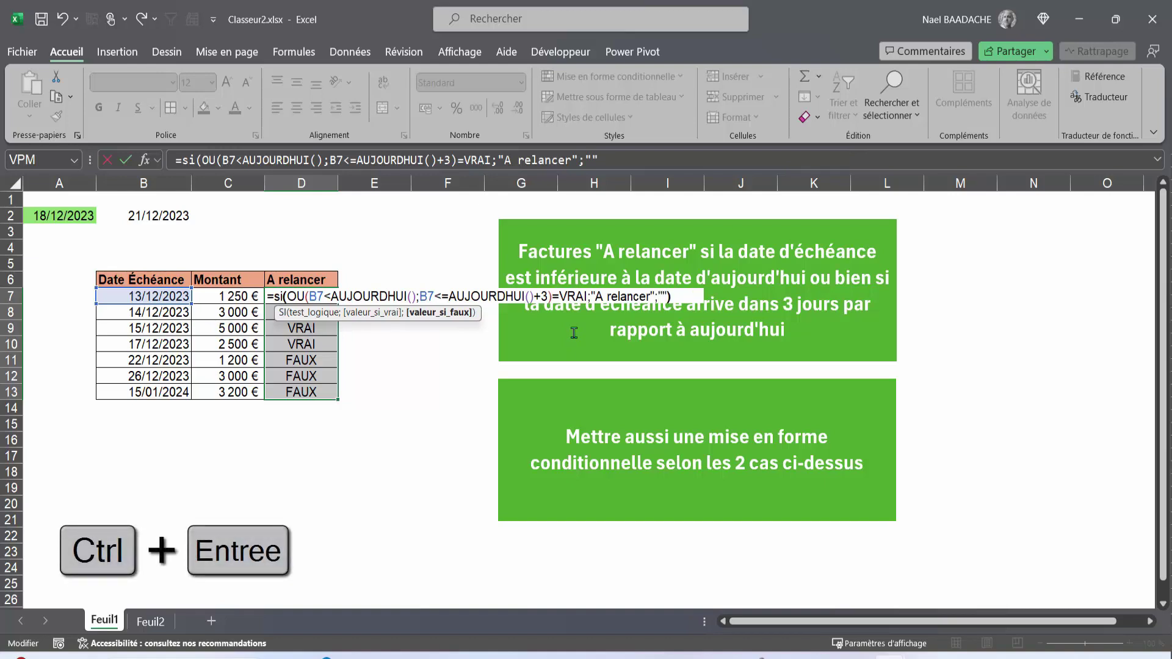
{"action": "key", "text": "ctrl+Return"}
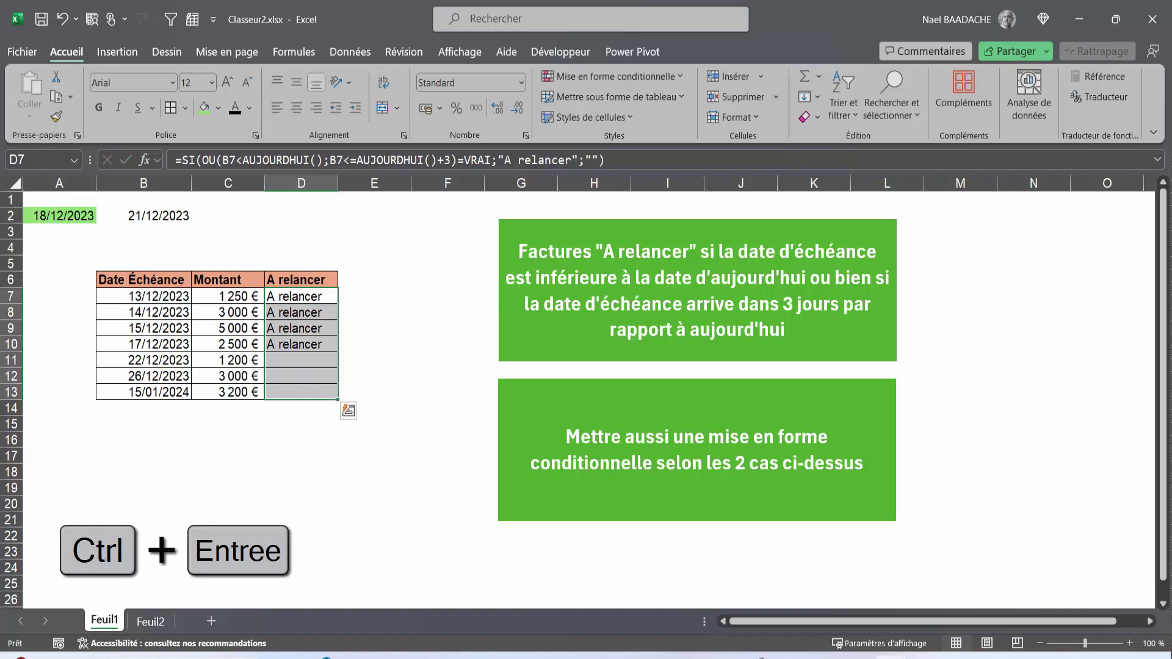
- Display the formula of D7 as text in cell A16 with the FORMULETEXTE function
{"action": "left_click", "coordinate": [86, 465]}
{"action": "left_click", "coordinate": [87, 440]}
{"action": "type", "text": "=forum"}
{"action": "key", "text": "BackSpace"}
{"action": "key", "text": "BackSpace"}
{"action": "key", "text": "BackSpace"}
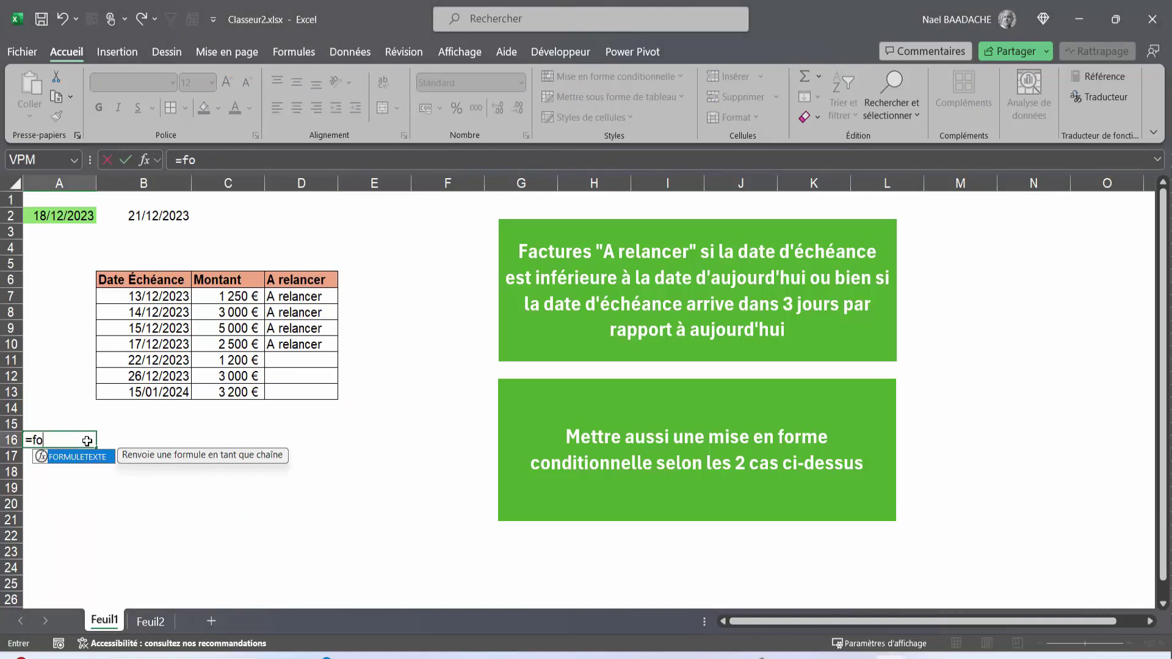
{"action": "double_click", "coordinate": [90, 459]}
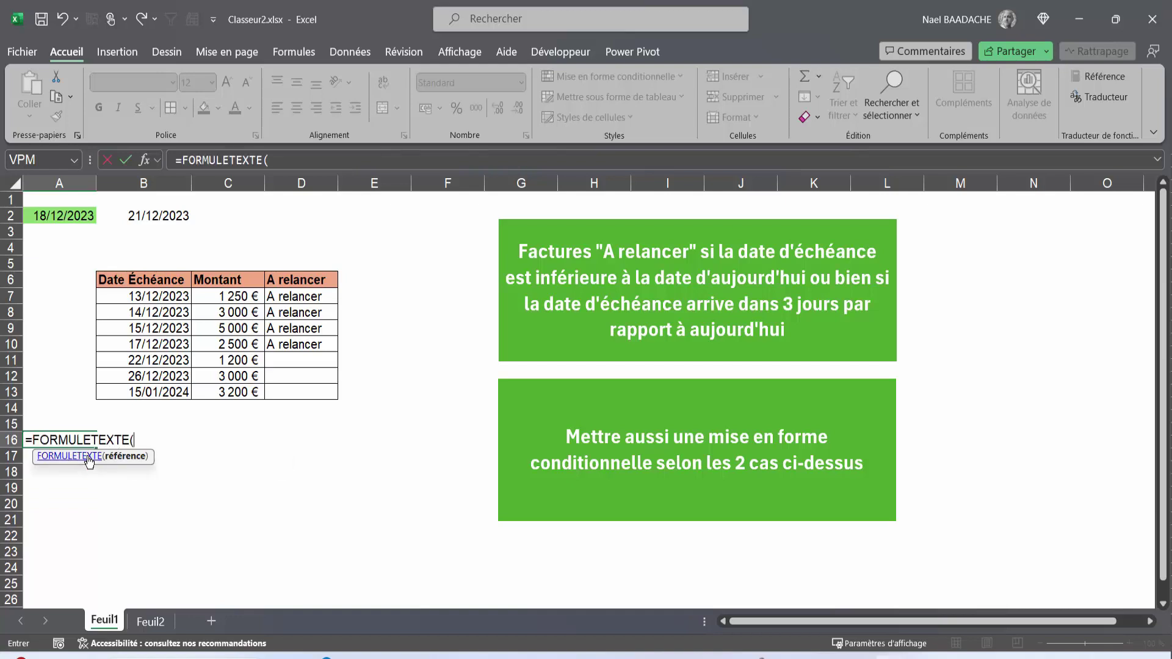
{"action": "left_click", "coordinate": [288, 297]}
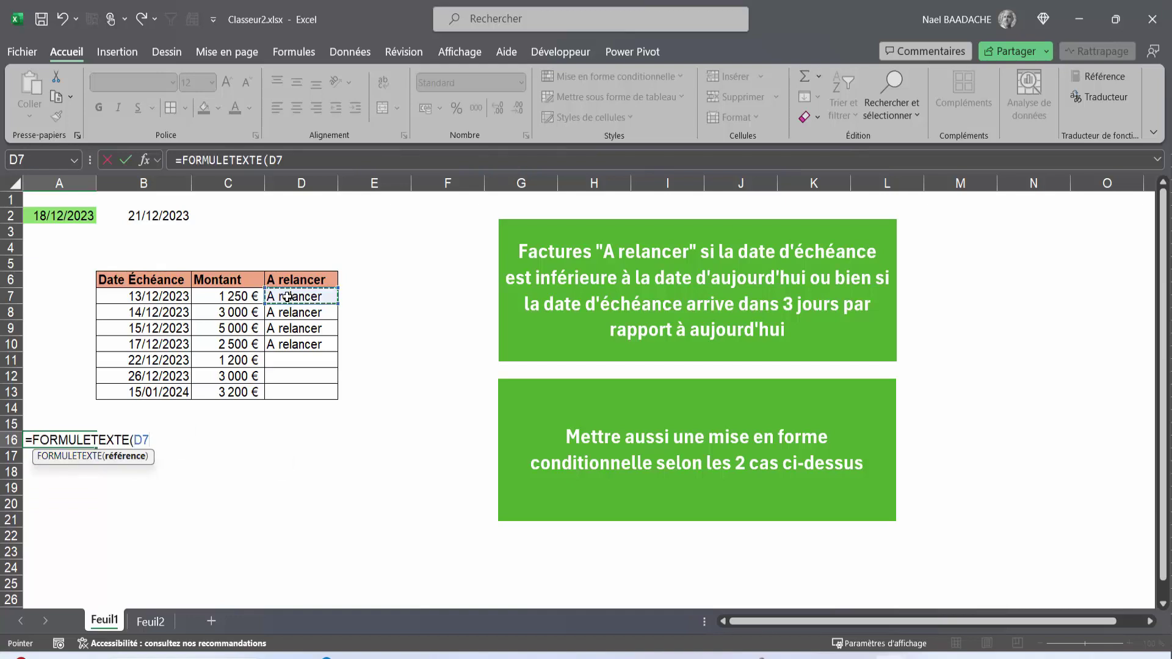
{"action": "key", "text": "Return"}
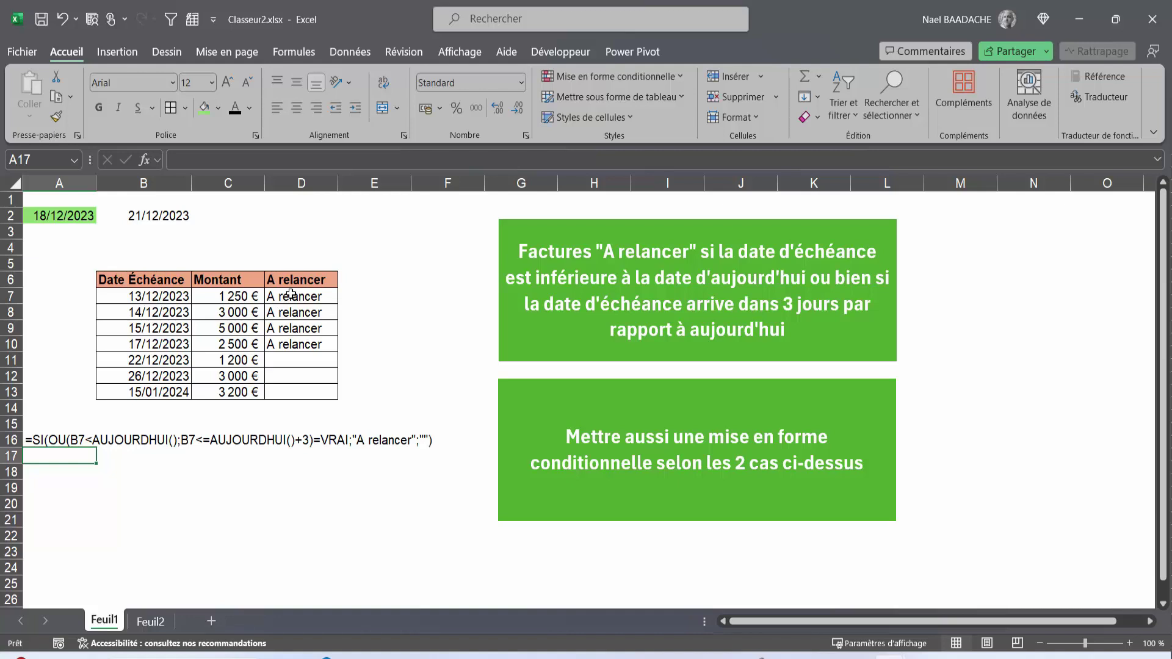
- Create a "Texte qui contient" conditional formatting rule on D7:D13 for the text "A relancer"
{"action": "left_click_drag", "start_coordinate": [290, 294], "coordinate": [289, 400]}
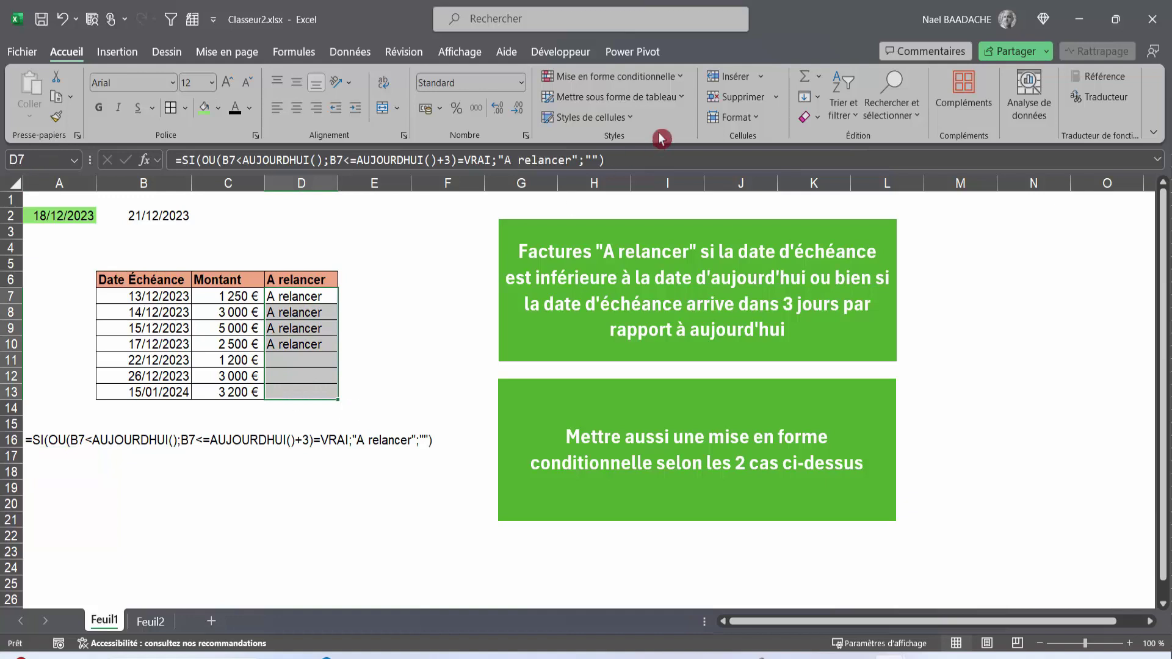
{"action": "left_click", "coordinate": [676, 77]}
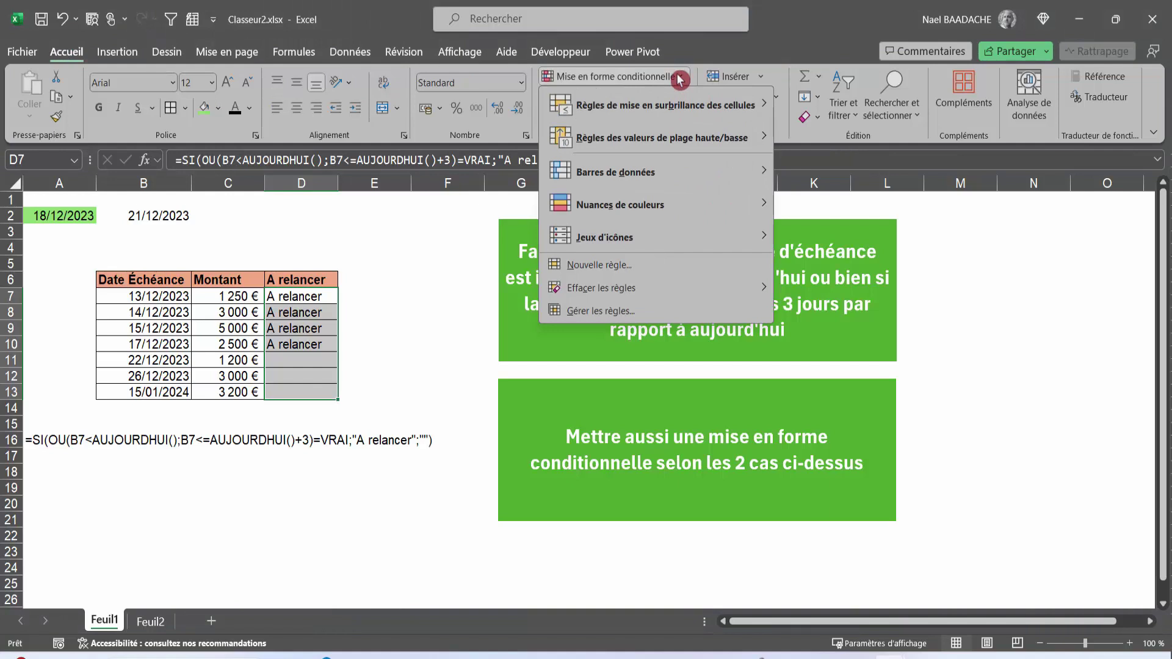
{"action": "mouse_move", "coordinate": [679, 111]}
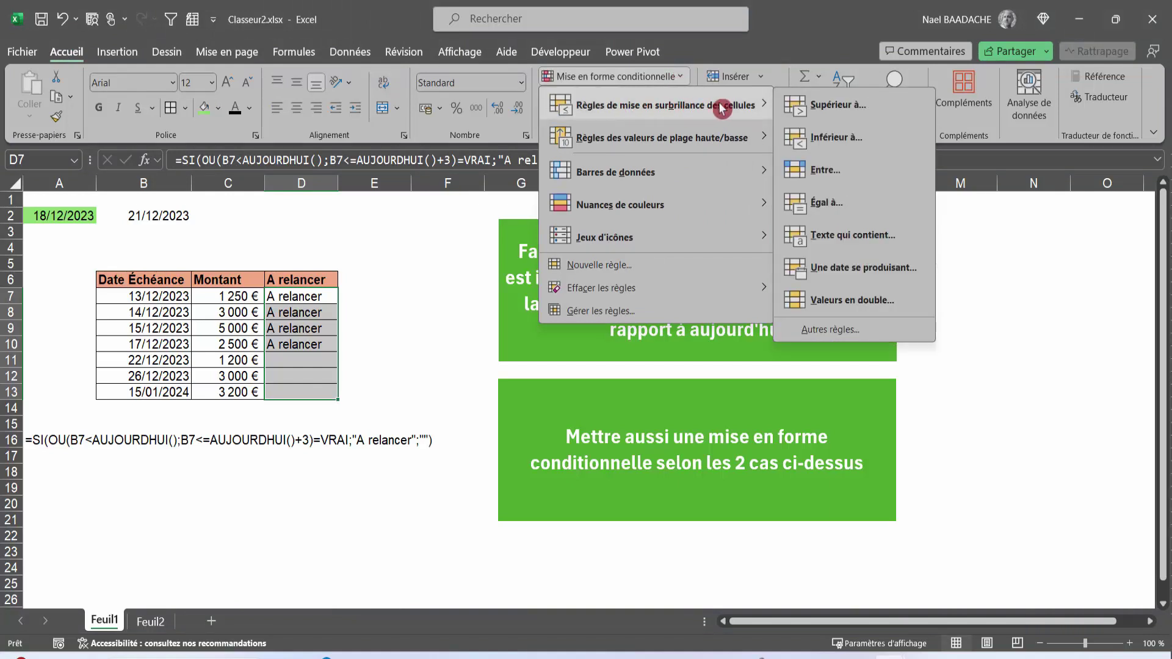
{"action": "left_click", "coordinate": [844, 246]}
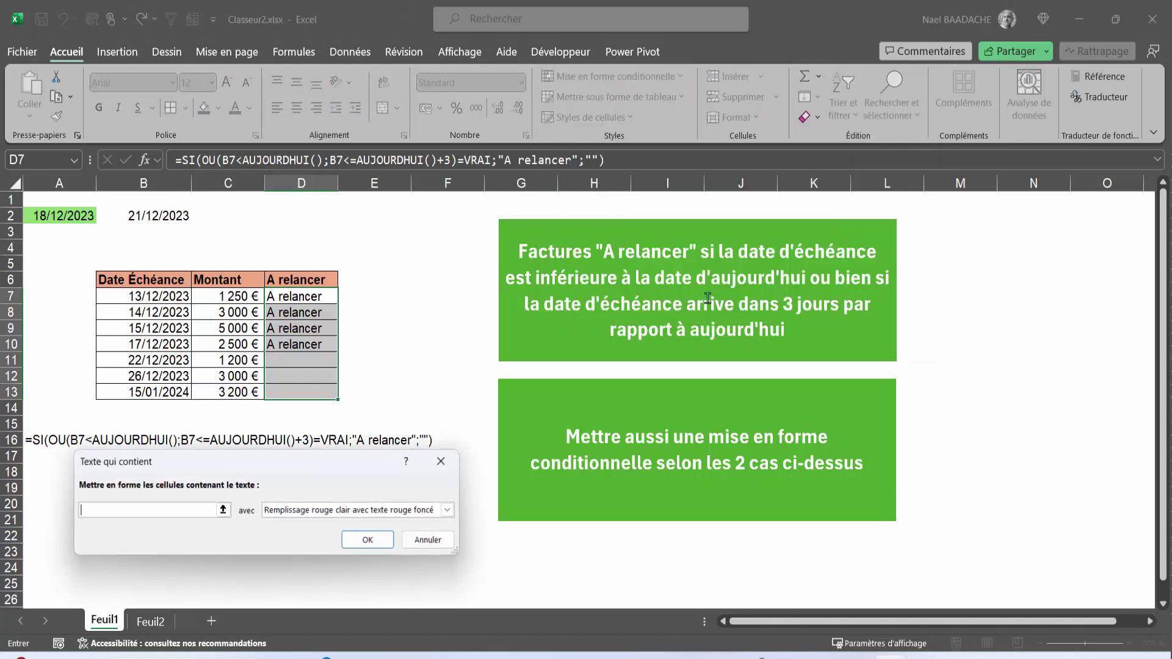
{"action": "type", "text": "A relancer"}
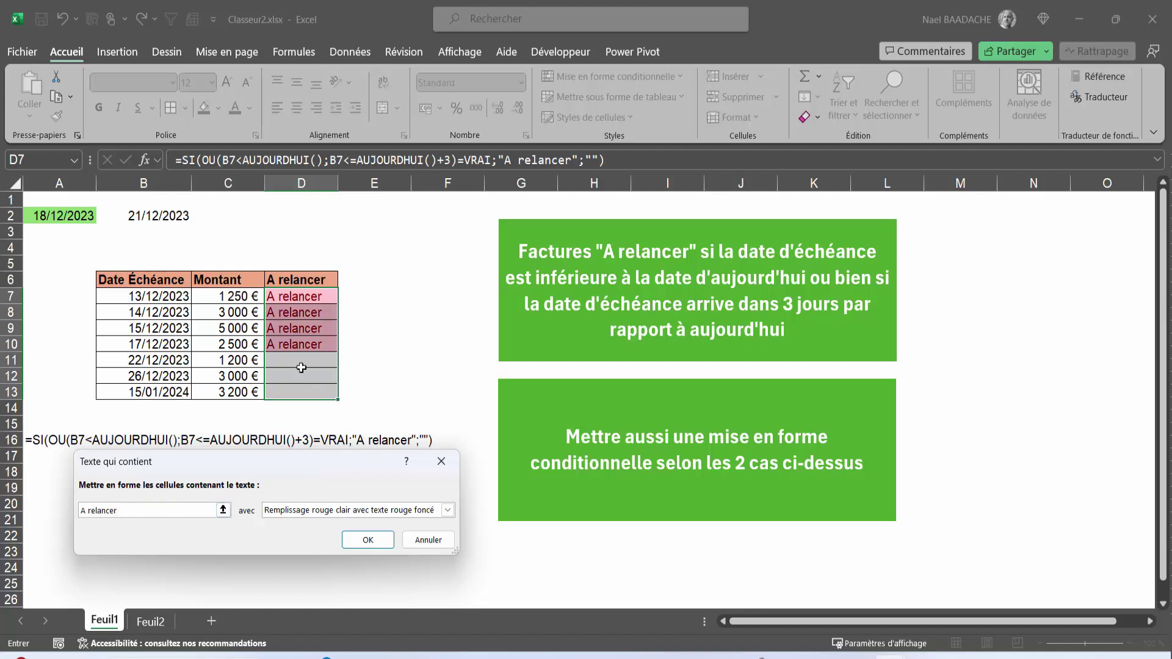
- Give the "A relancer" rule a custom format with red fill and white font, and apply it
{"action": "left_click", "coordinate": [448, 510]}
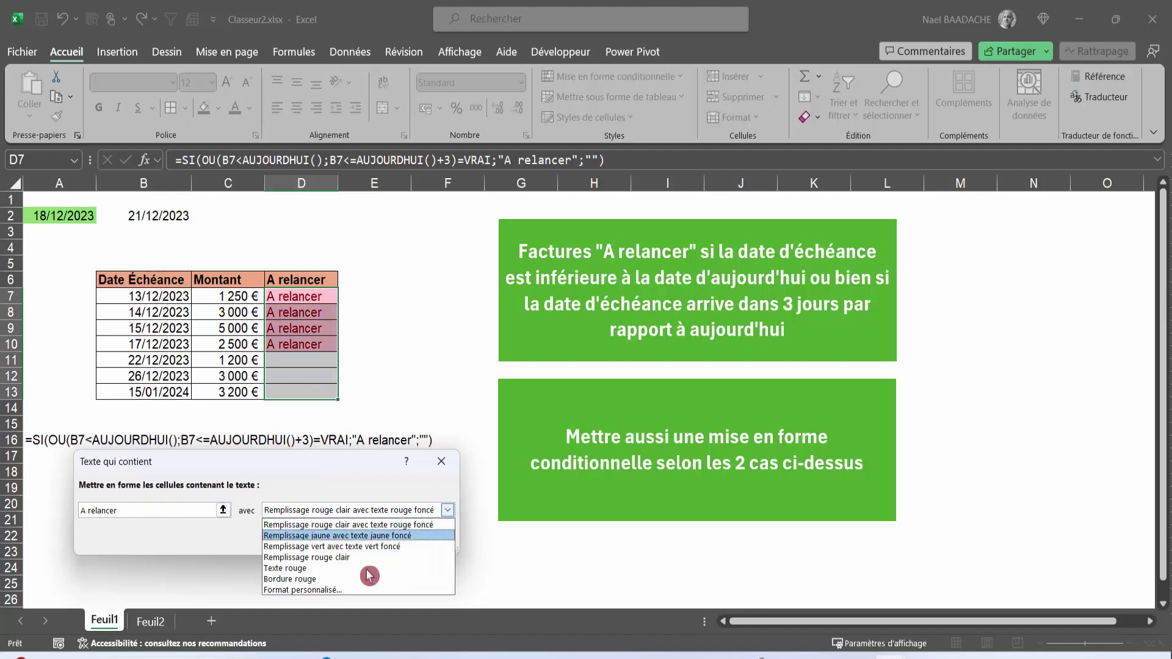
{"action": "left_click", "coordinate": [324, 591]}
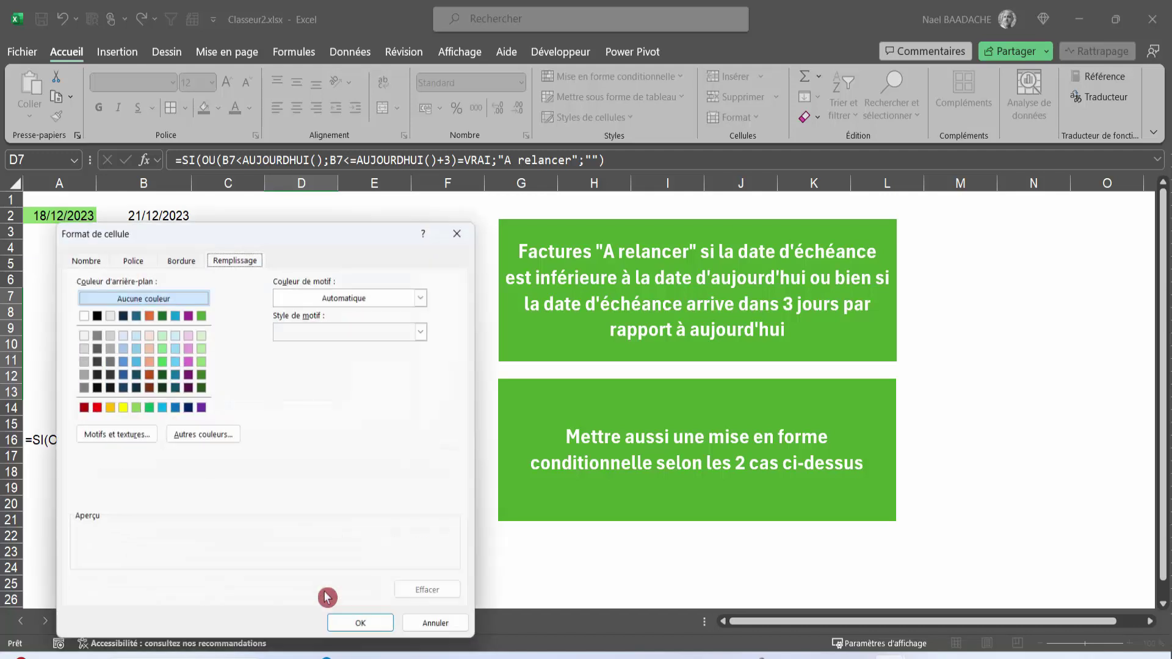
{"action": "left_click", "coordinate": [93, 407]}
{"action": "left_click", "coordinate": [130, 256]}
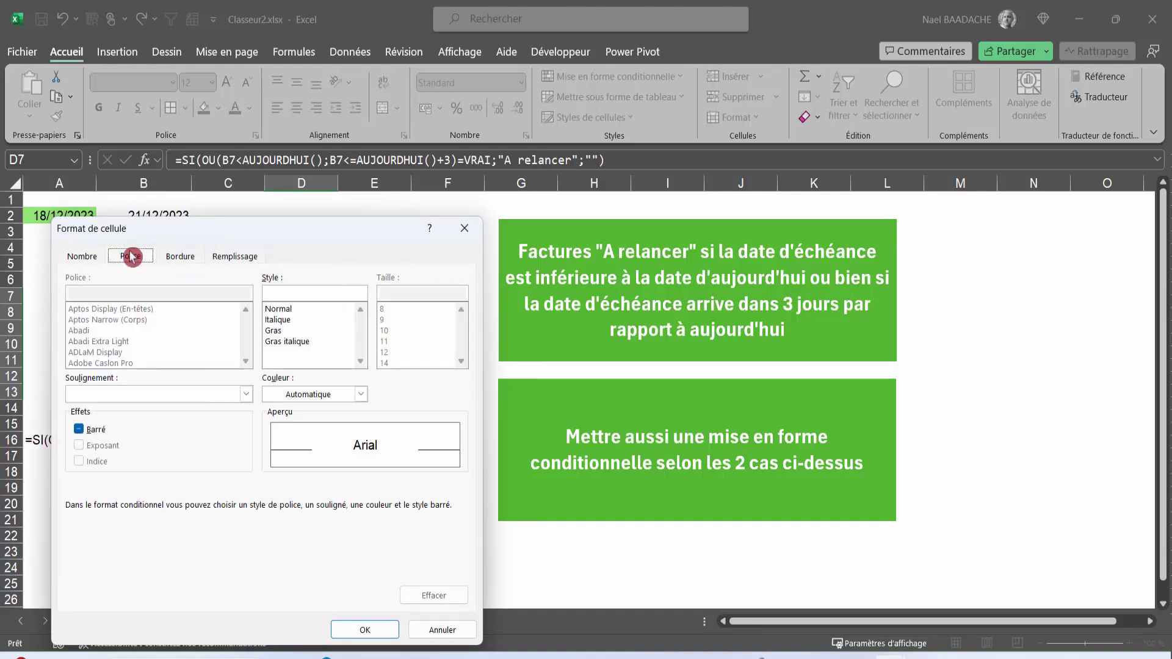
{"action": "left_click", "coordinate": [361, 394]}
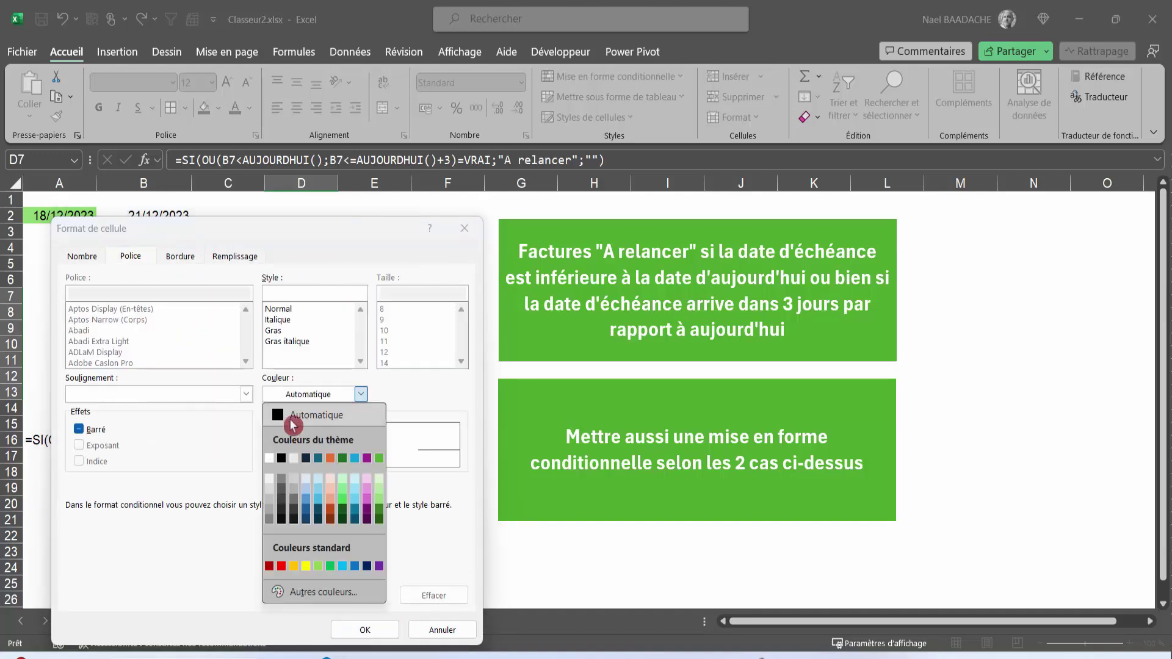
{"action": "left_click", "coordinate": [269, 458]}
{"action": "left_click", "coordinate": [365, 631]}
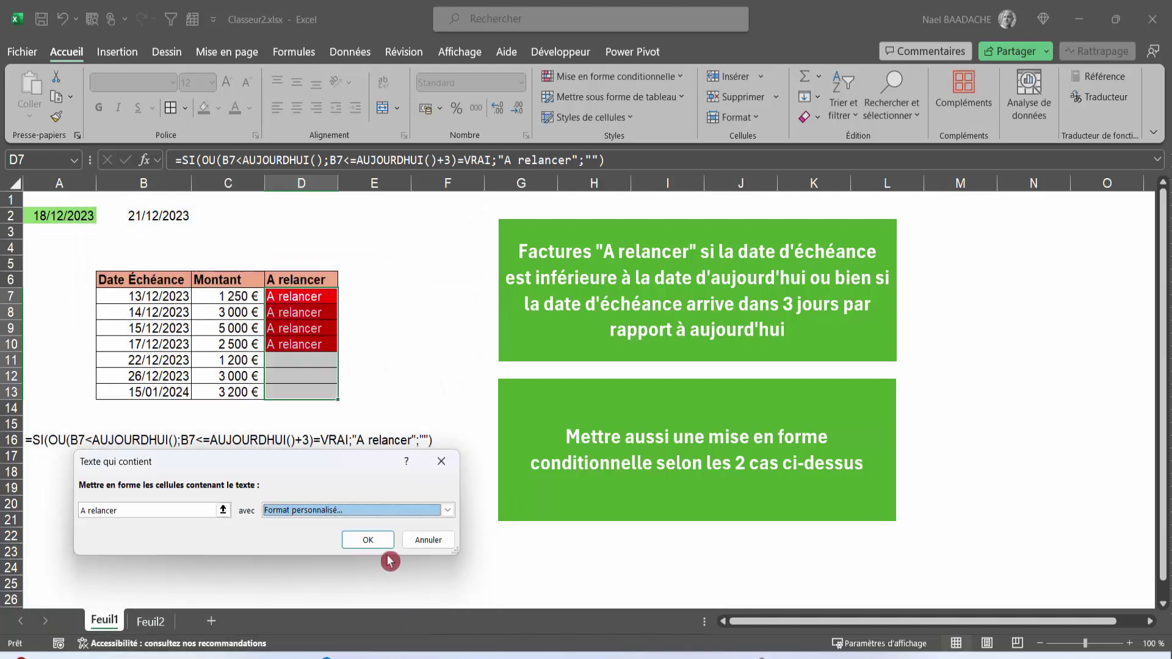
{"action": "left_click", "coordinate": [373, 542]}
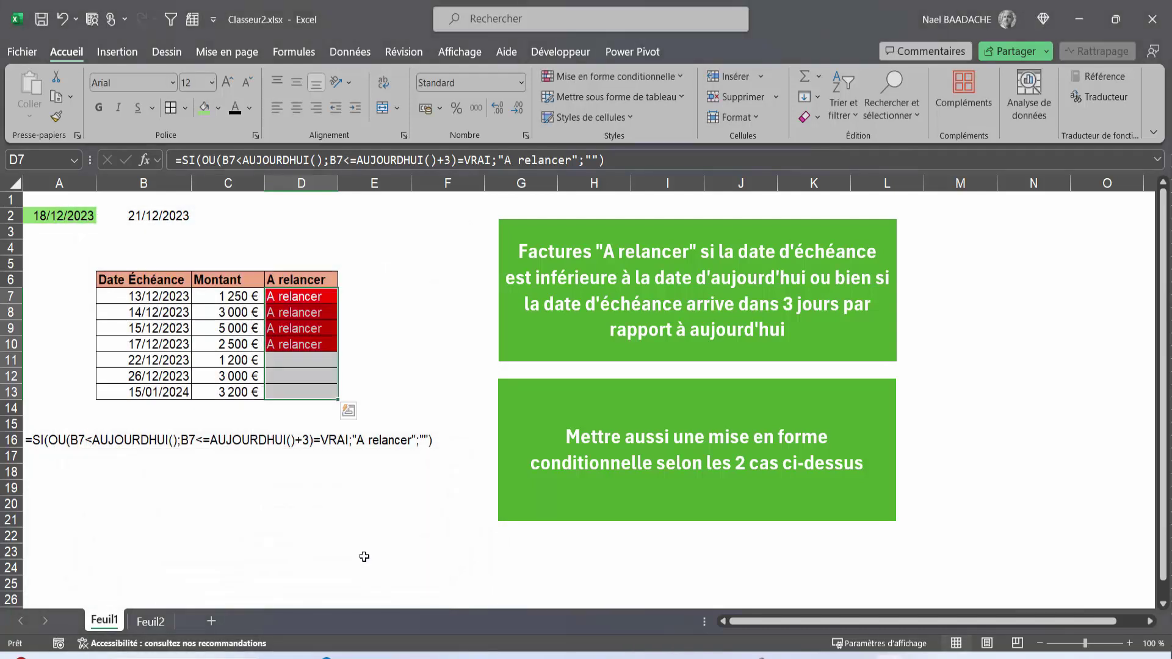
- Set the due date in B12 to 19/12/2023 and check the formulas in D12 and D7
{"action": "left_click", "coordinate": [153, 373]}
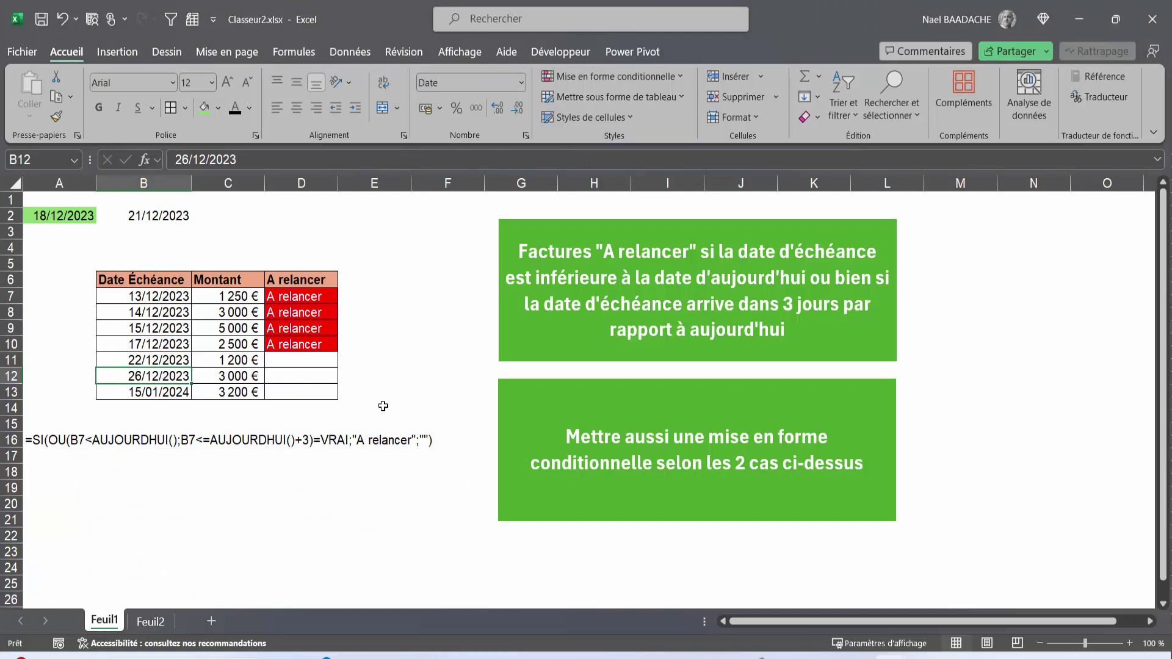
{"action": "type", "text": "19/12/2023"}
{"action": "key", "text": "Return"}
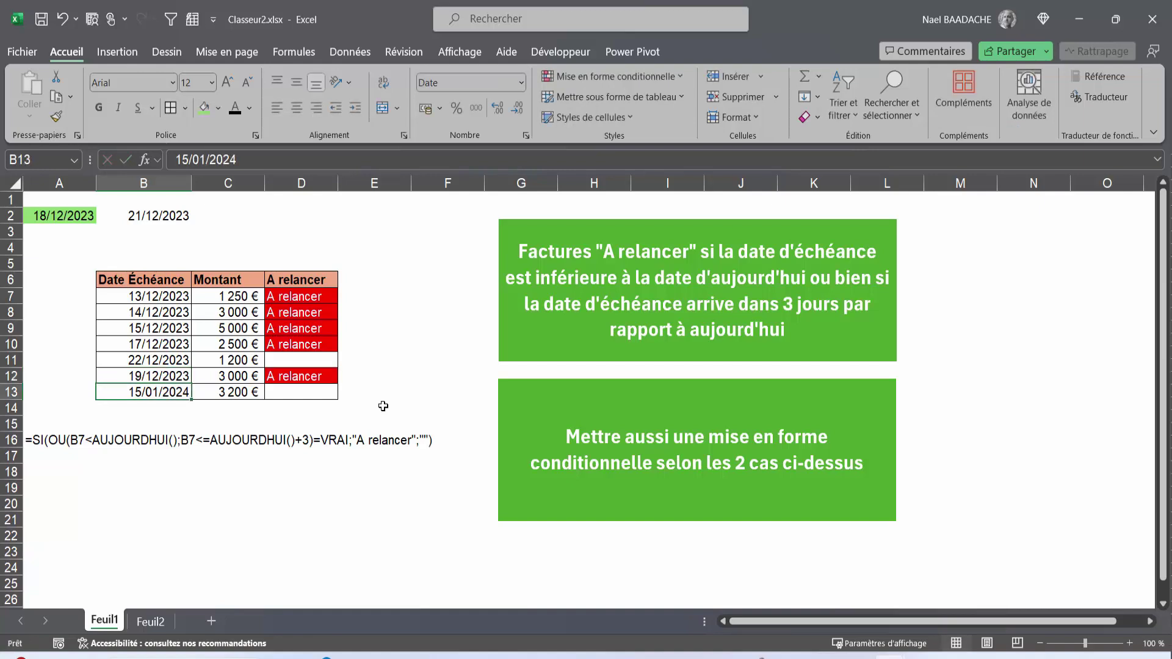
{"action": "left_click", "coordinate": [278, 372]}
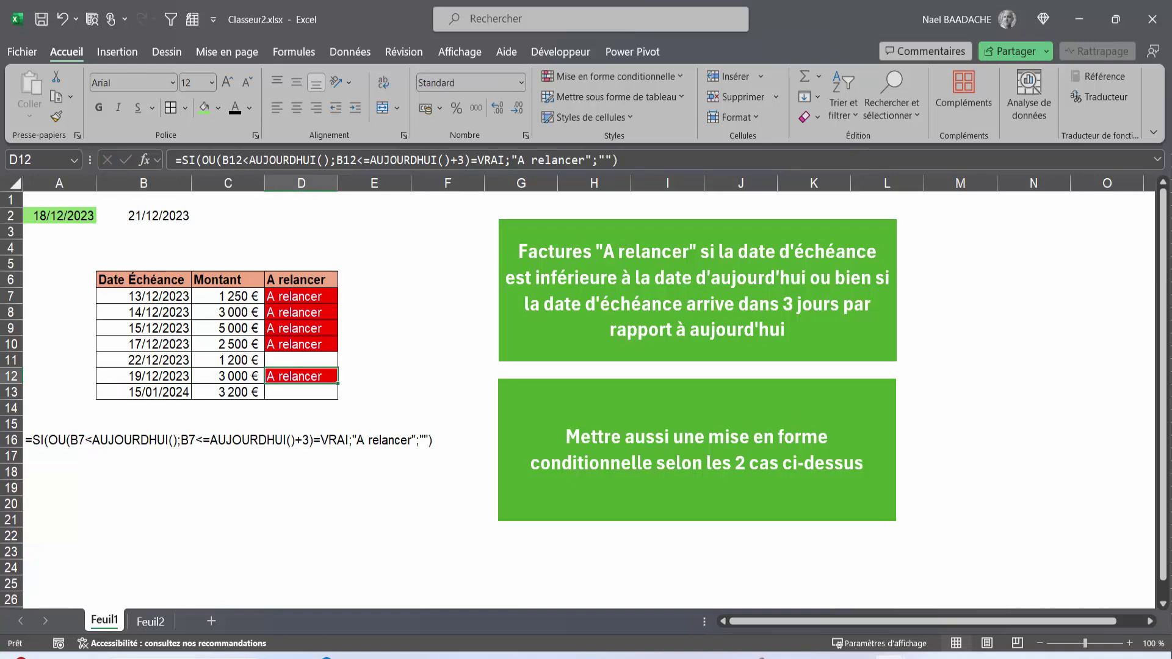
{"action": "left_click", "coordinate": [311, 298]}
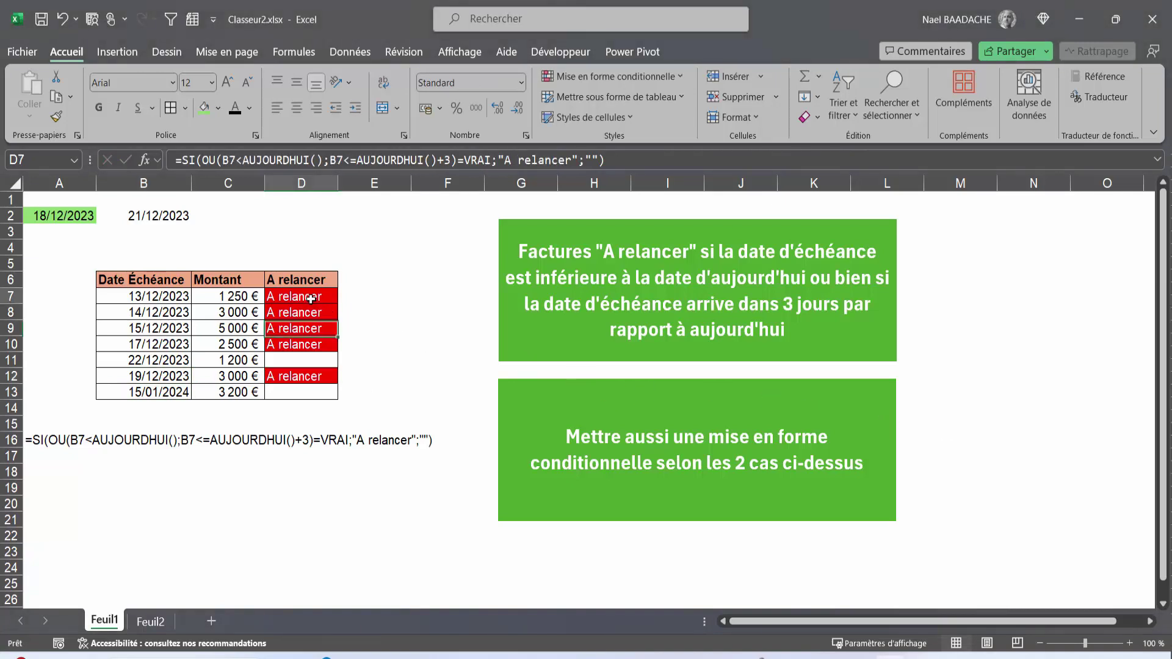
- Check the formulas behind the reference dates in A2 and B2 against the flagged invoices
{"action": "left_click", "coordinate": [374, 300]}
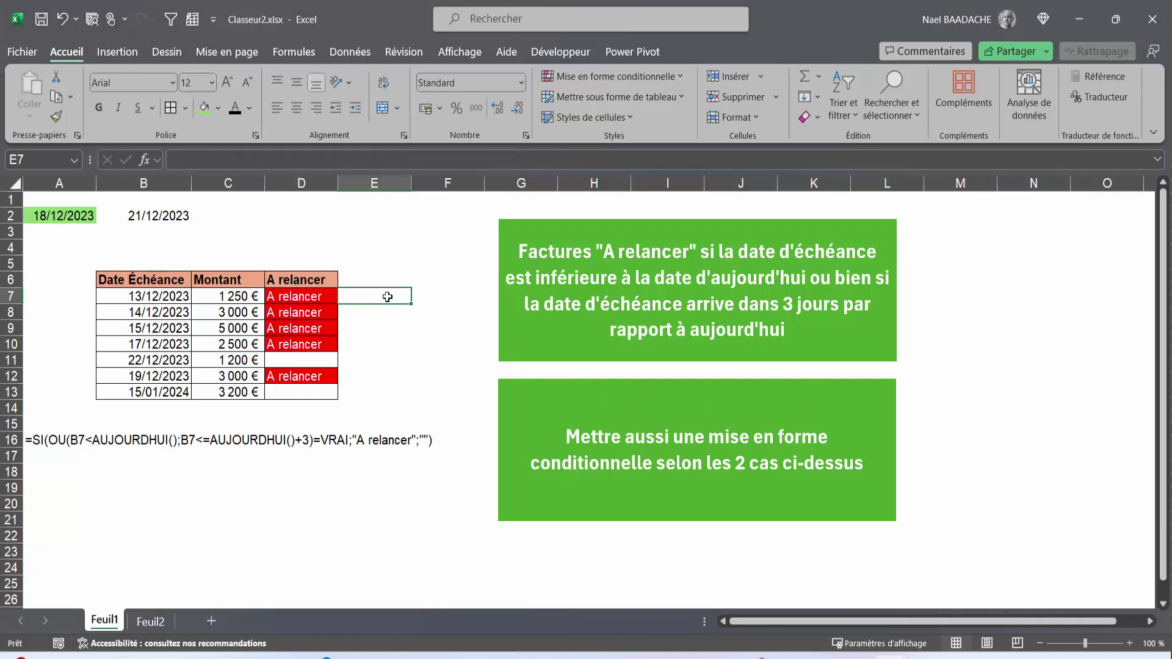
{"action": "left_click", "coordinate": [302, 214]}
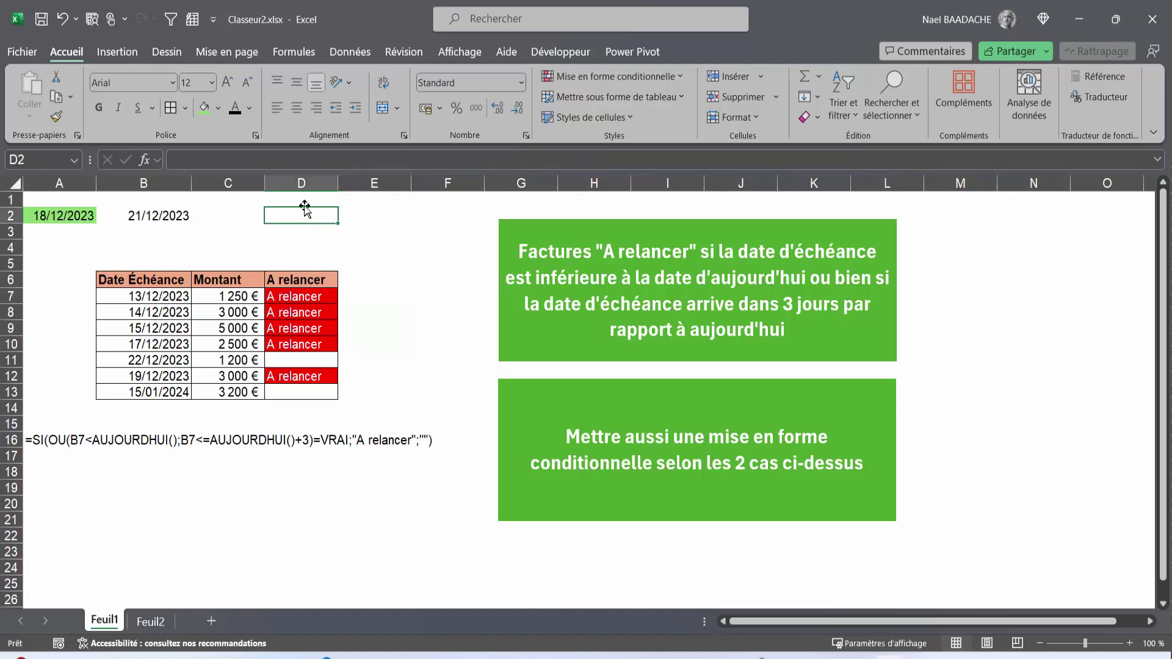
{"action": "left_click", "coordinate": [383, 212]}
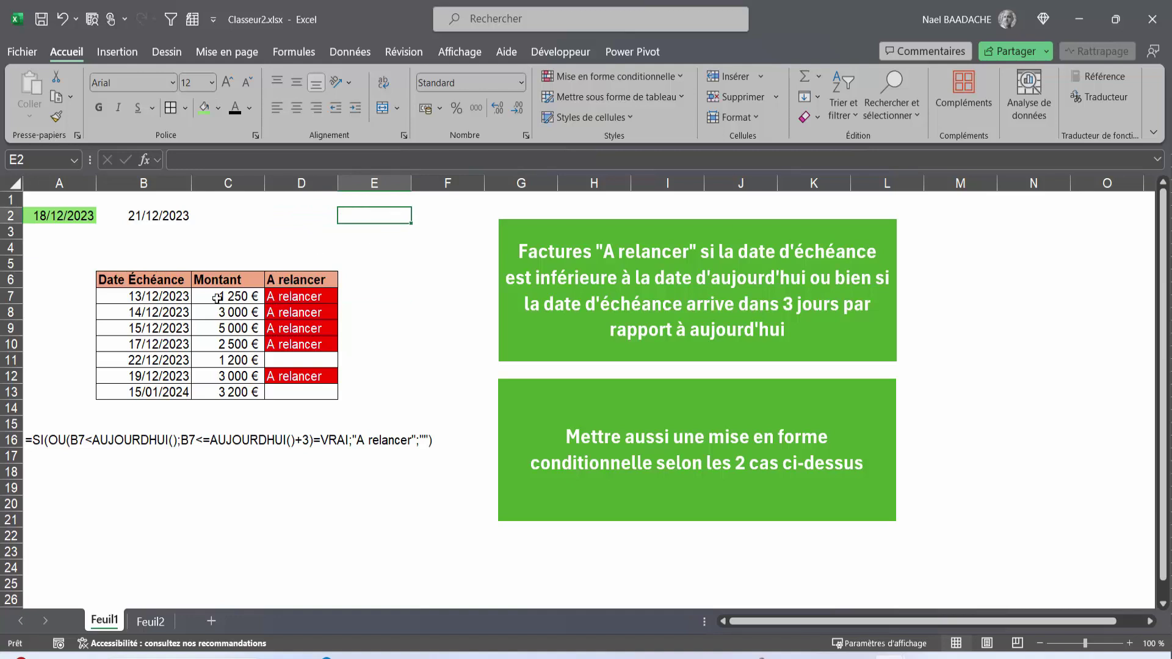
{"action": "left_click", "coordinate": [54, 215]}
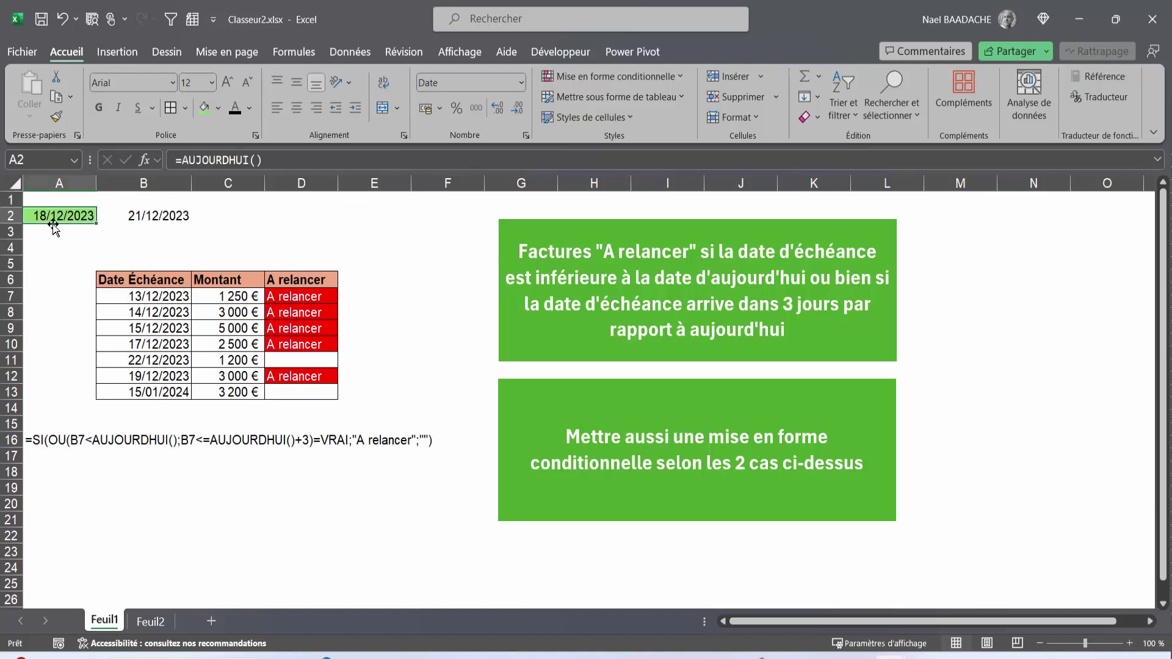
{"action": "left_click", "coordinate": [155, 217]}
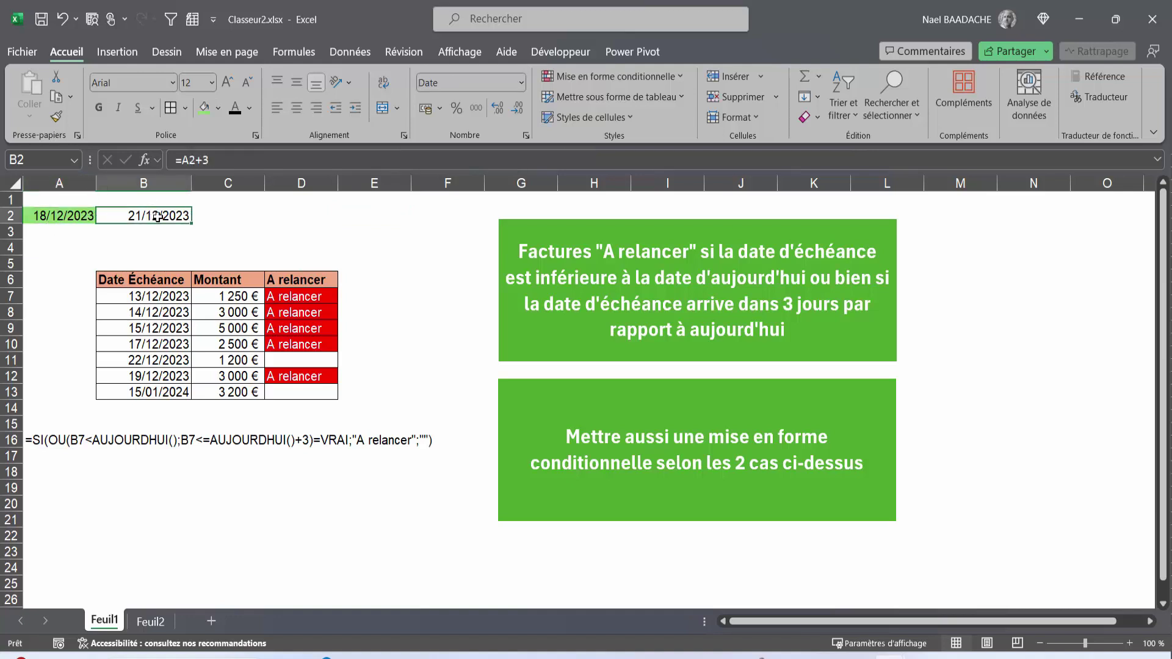
{"action": "left_click", "coordinate": [61, 219]}
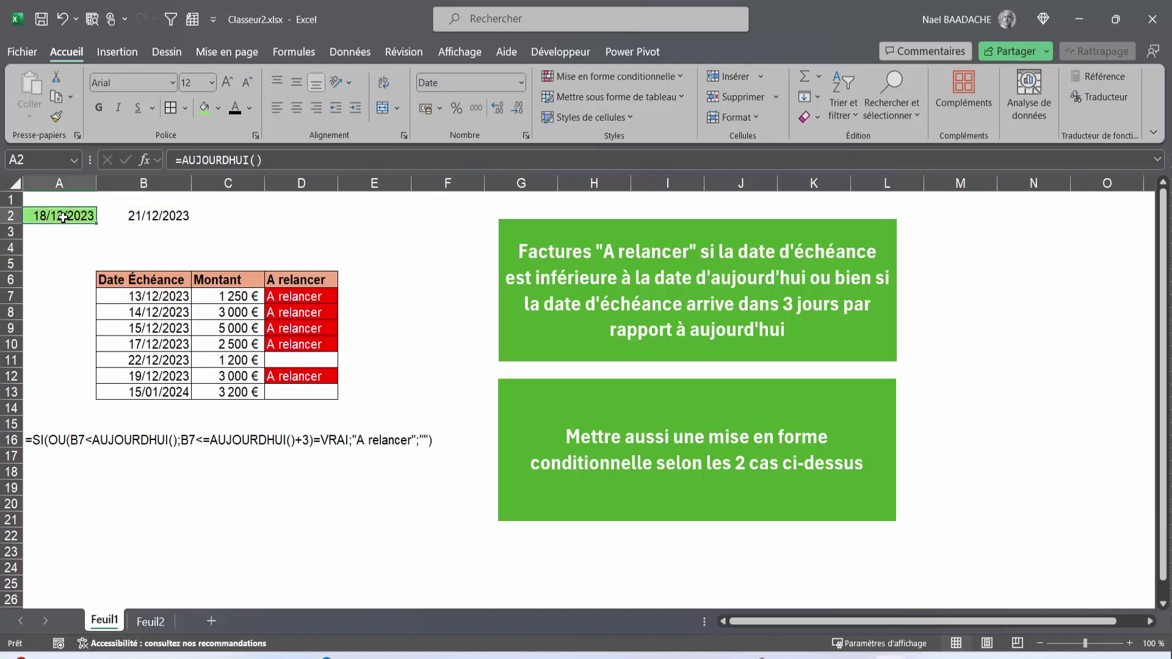
- Insert the Wingdings smiling face symbol (character code 74) in cell C1
{"action": "left_click", "coordinate": [260, 202]}
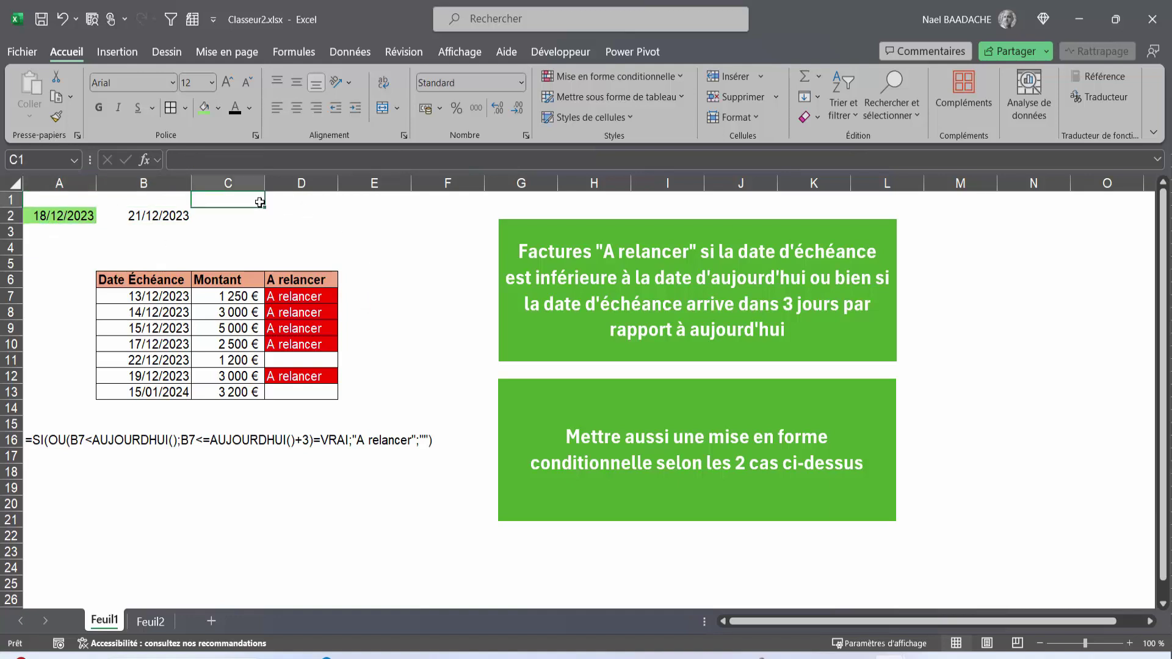
{"action": "left_click", "coordinate": [121, 53]}
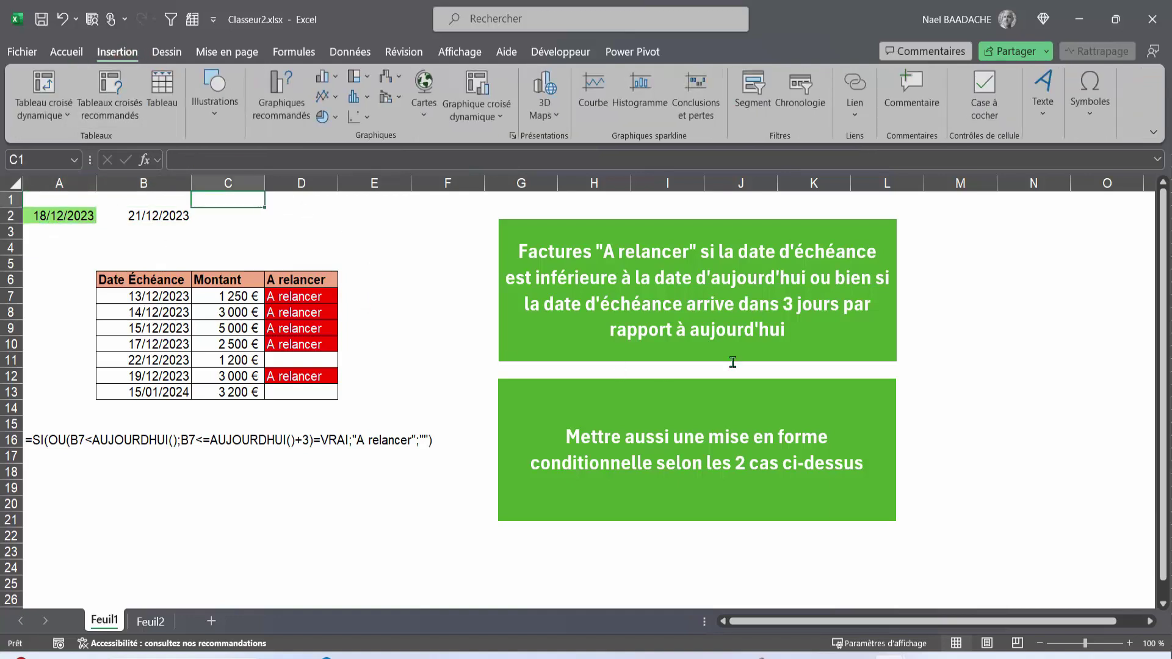
{"action": "left_click", "coordinate": [1089, 92]}
{"action": "left_click", "coordinate": [1132, 175]}
{"action": "left_click_drag", "start_coordinate": [195, 373], "coordinate": [217, 277]}
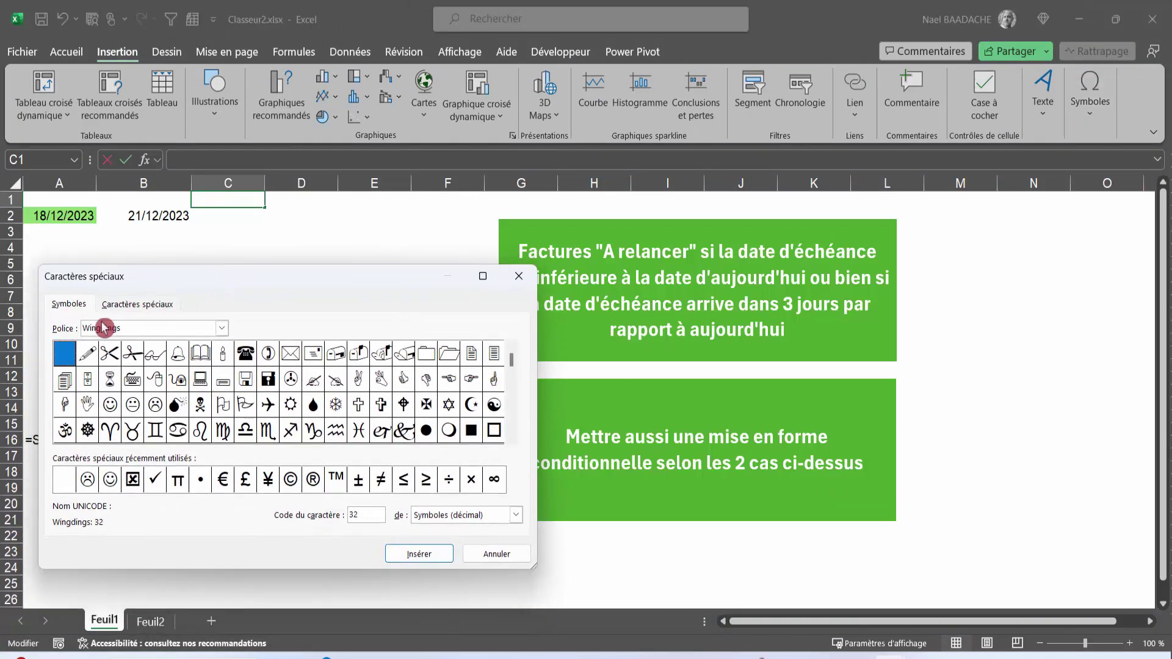
{"action": "left_click", "coordinate": [110, 405]}
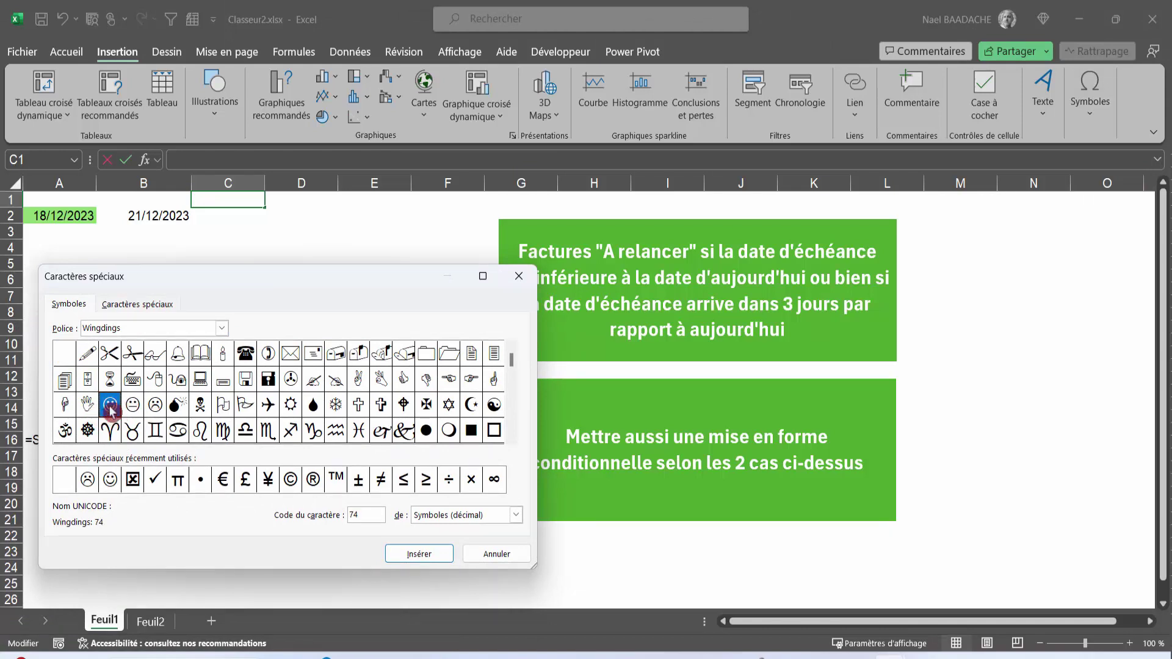
{"action": "left_click", "coordinate": [418, 553]}
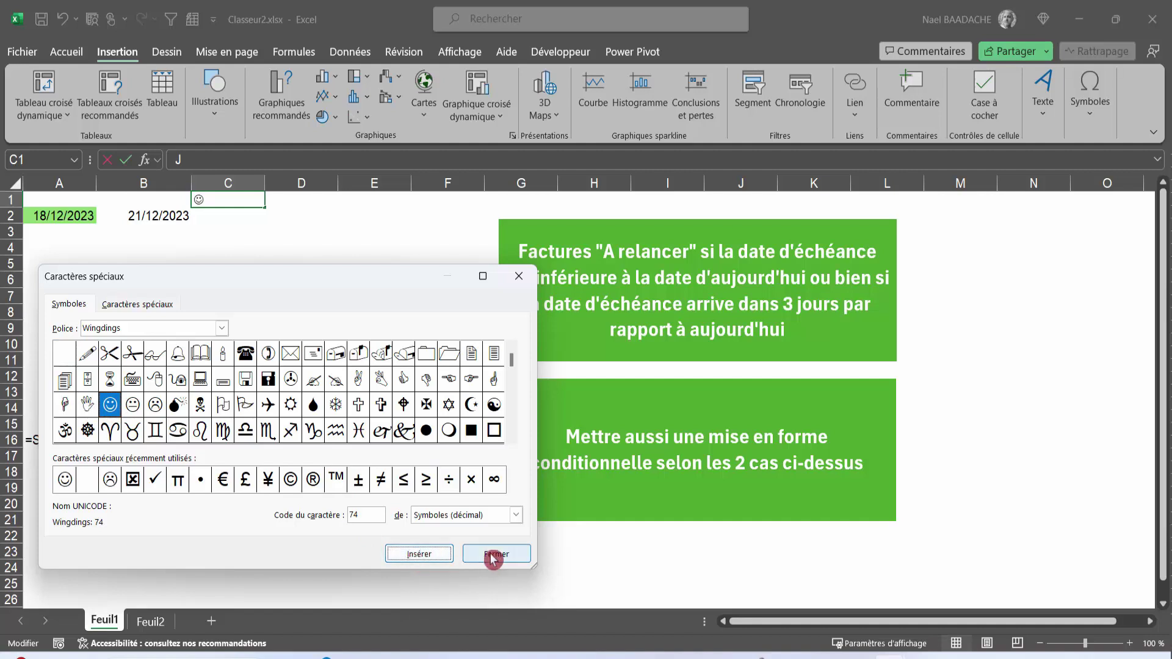
{"action": "left_click", "coordinate": [491, 553]}
- Insert the Wingdings frowning face symbol (character code 76) in D1 and check the characters behind both smileys
{"action": "left_click", "coordinate": [309, 201]}
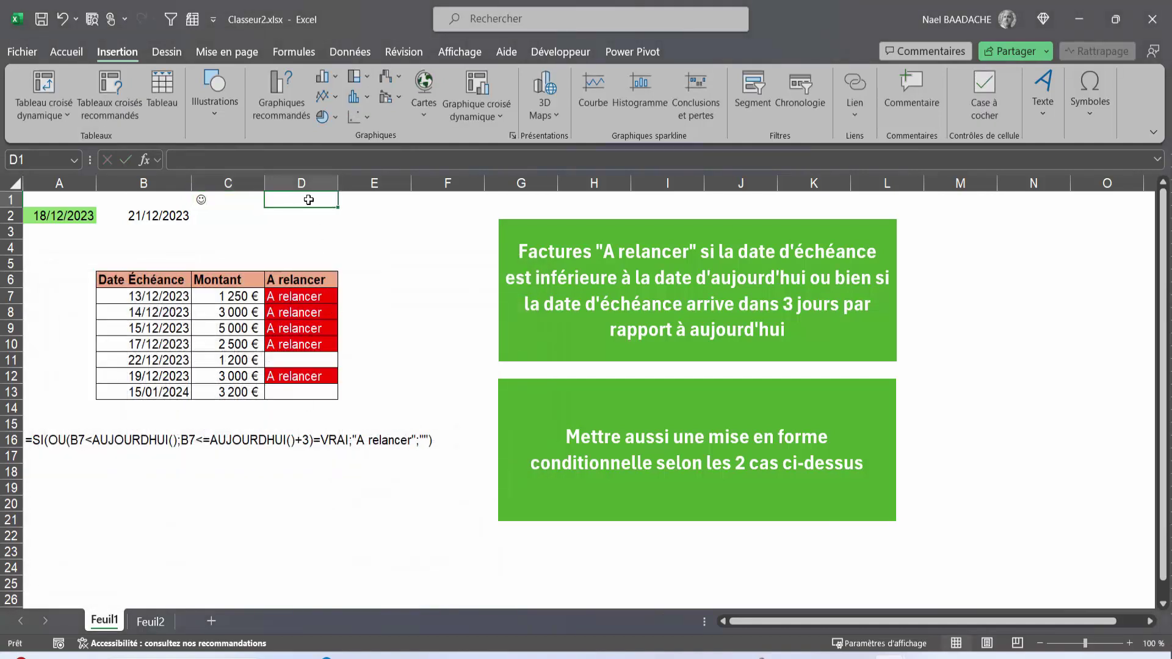
{"action": "left_click", "coordinate": [1089, 92]}
{"action": "left_click", "coordinate": [1128, 181]}
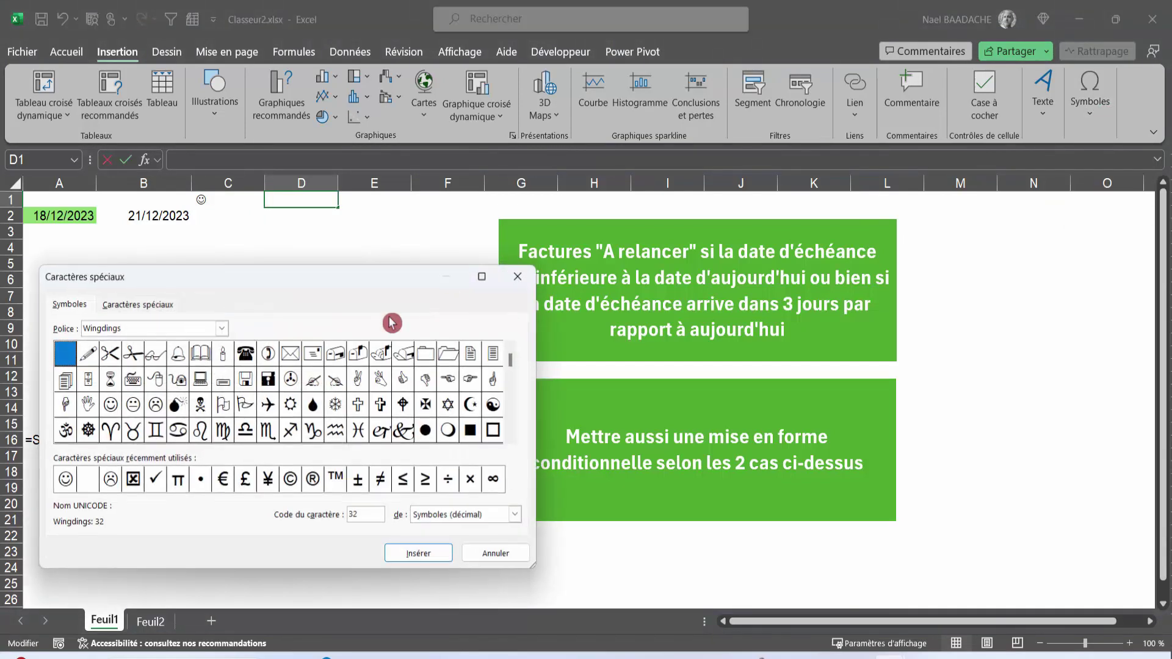
{"action": "left_click", "coordinate": [154, 408]}
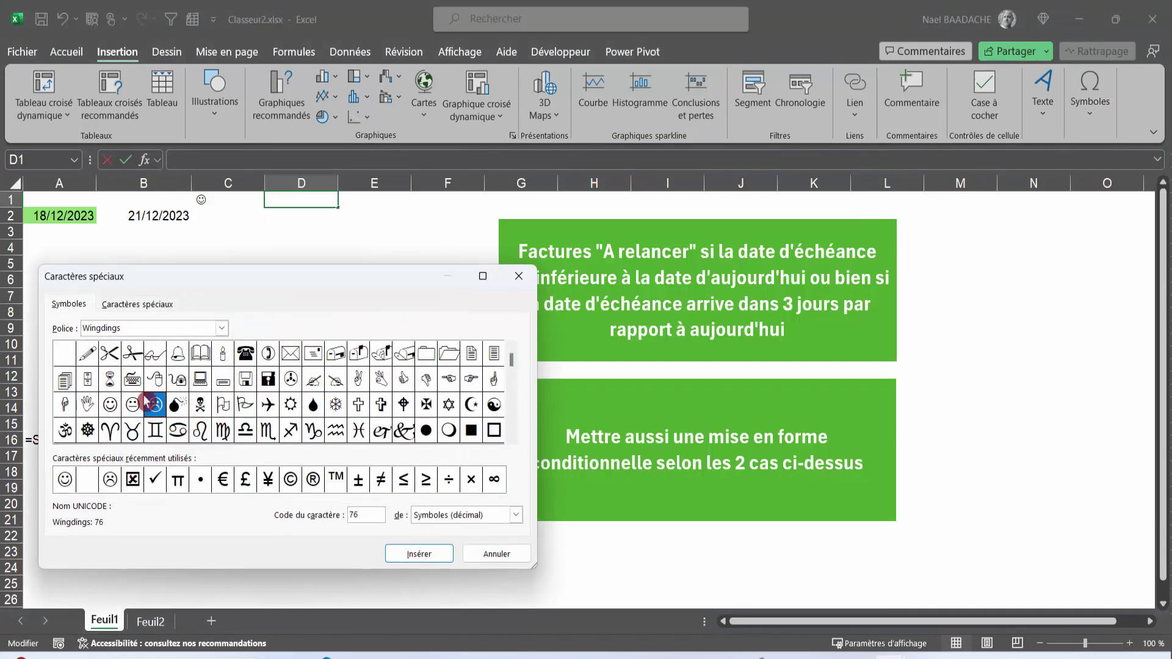
{"action": "left_click", "coordinate": [419, 555]}
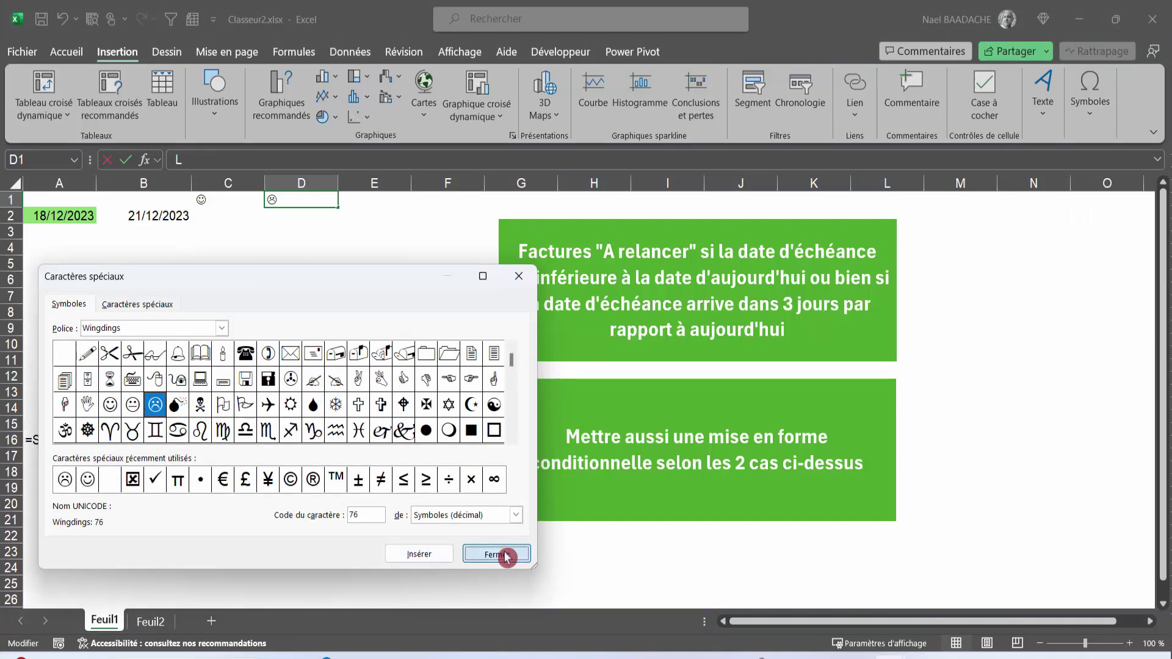
{"action": "left_click", "coordinate": [505, 555]}
{"action": "left_click", "coordinate": [219, 201]}
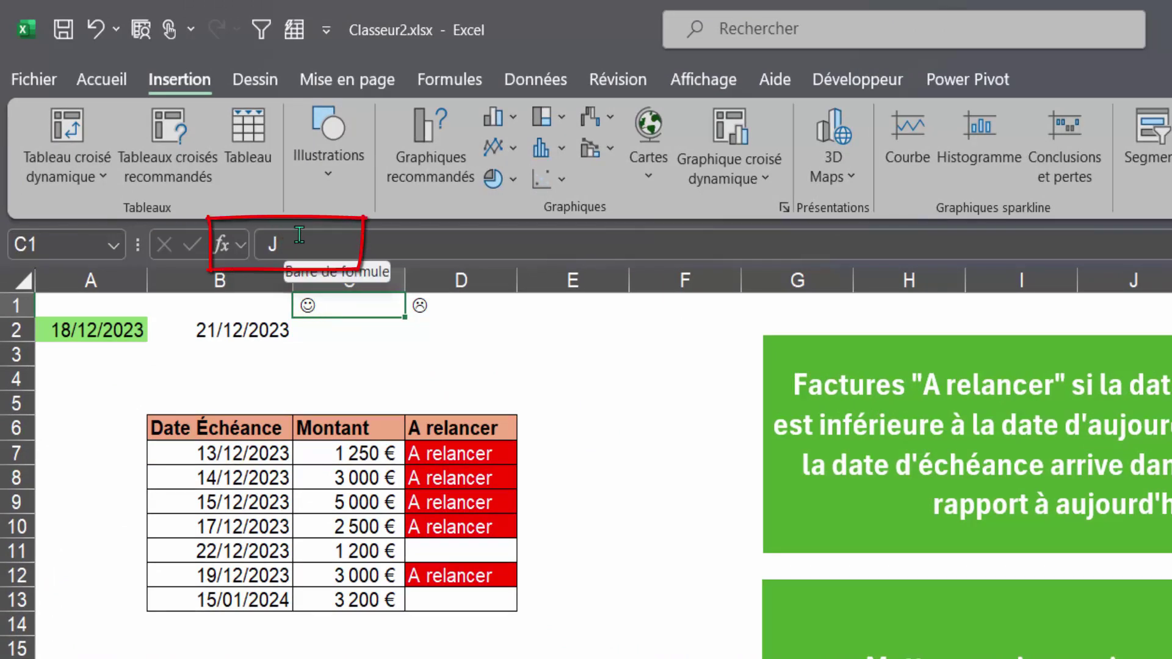
{"action": "left_click", "coordinate": [452, 308]}
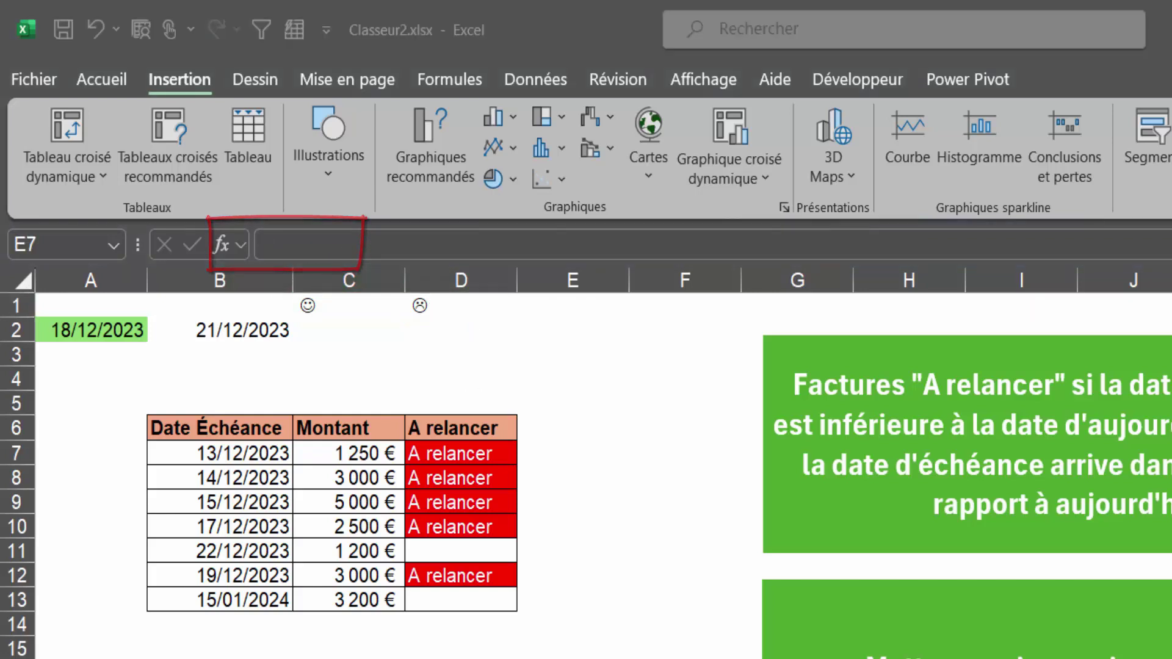
- Copy the logical test OU(B7<AUJOURDHUI();B7<=AUJOURDHUI()+3)=VRAI from the formula in D7
{"action": "left_click", "coordinate": [475, 449]}
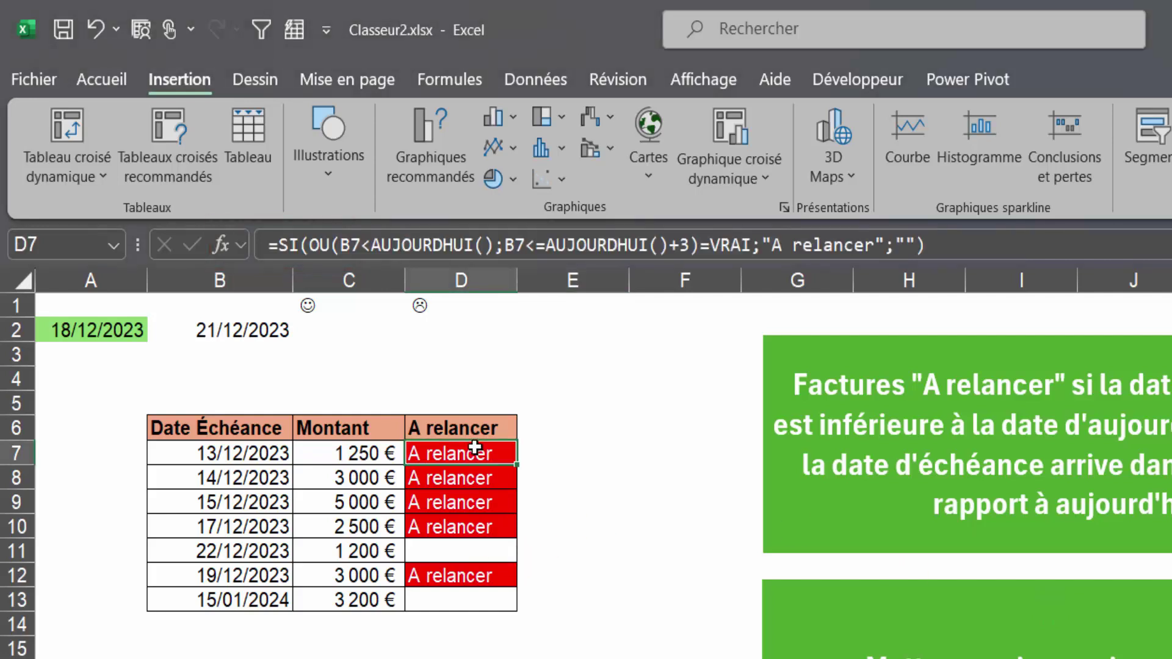
{"action": "double_click", "coordinate": [476, 449]}
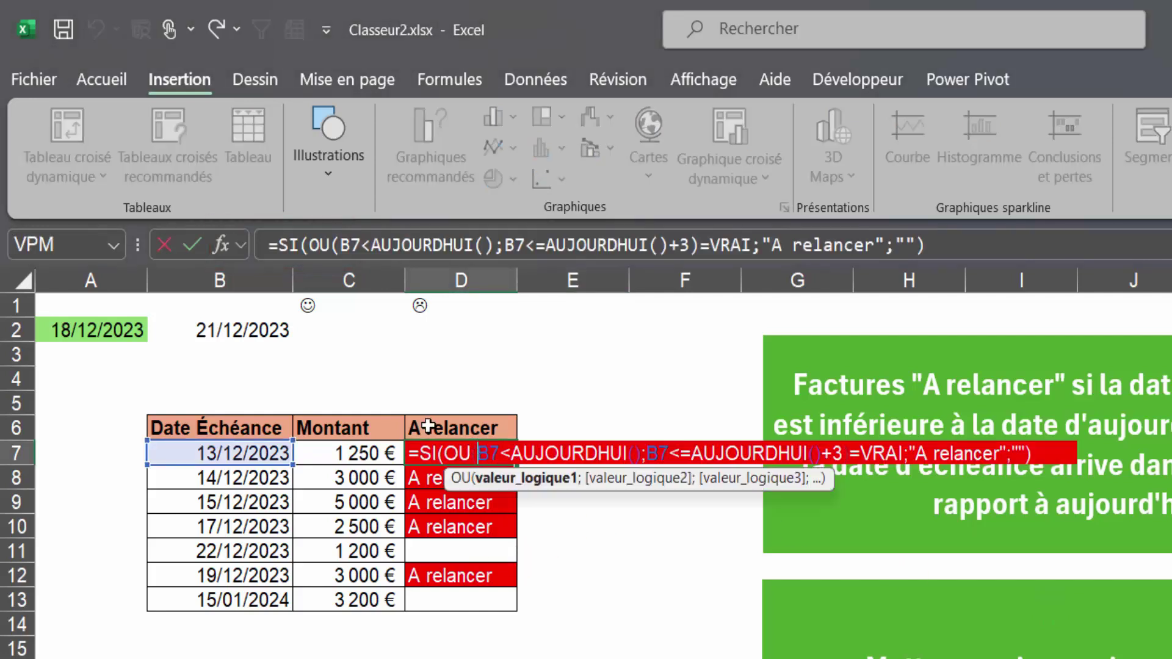
{"action": "left_click", "coordinate": [307, 244]}
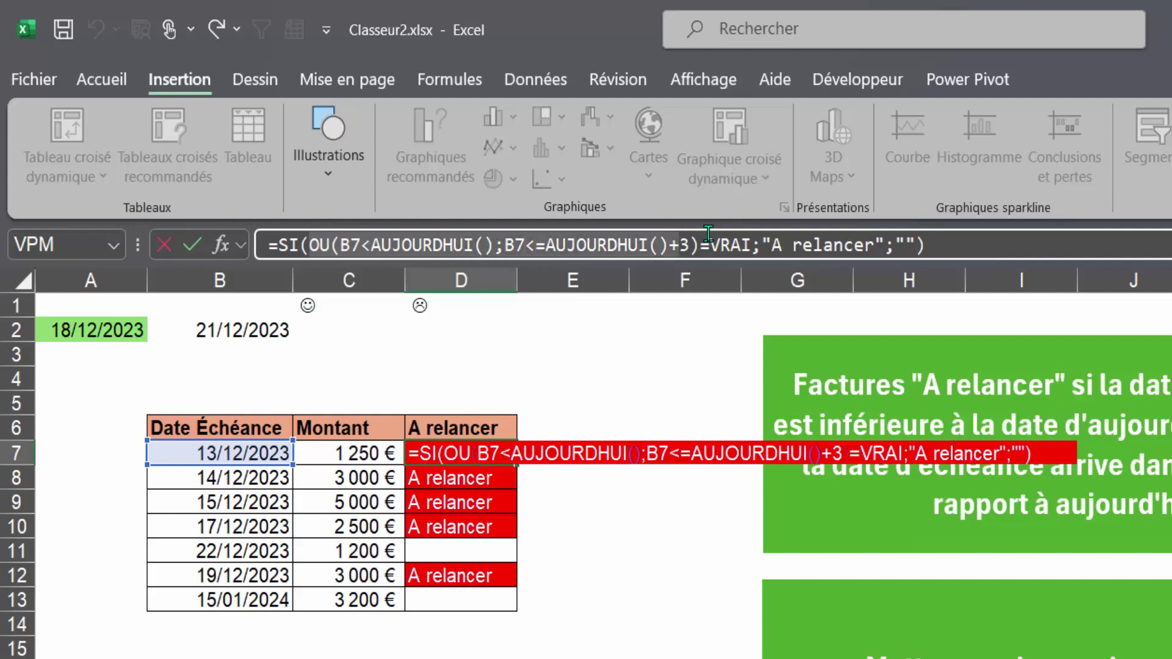
{"action": "left_click", "coordinate": [750, 235]}
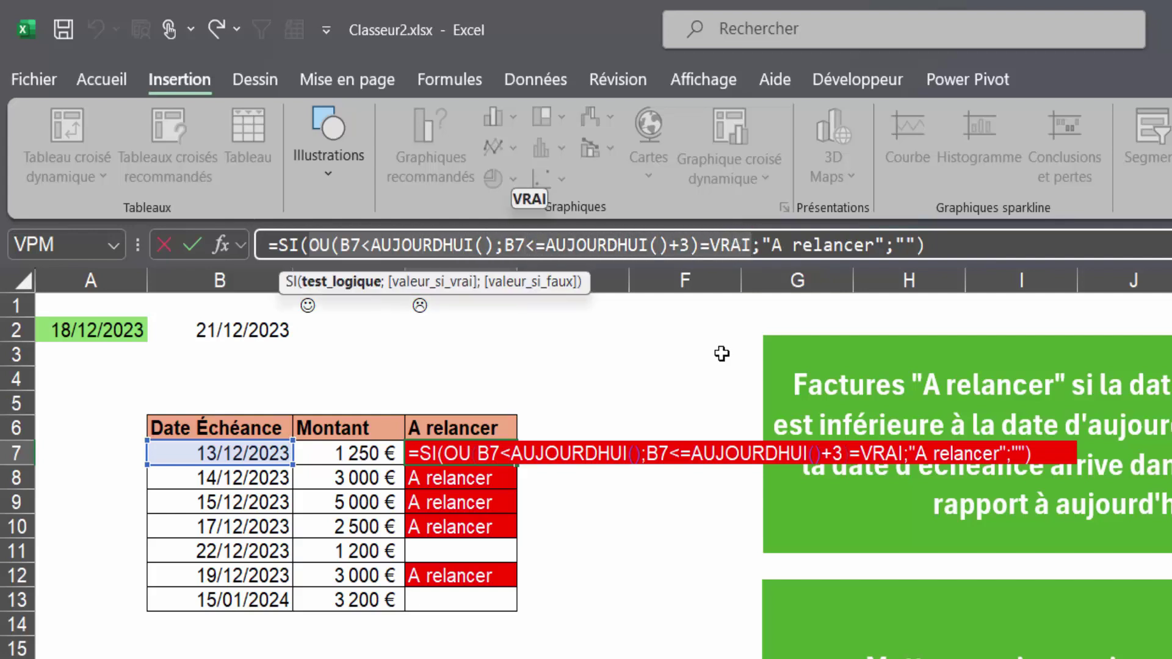
{"action": "key", "text": "ctrl+Return"}
- Enter =SI(OU(B7<AUJOURDHUI();B7<=AUJOURDHUI()+3)=VRAI;"L";"J") in E7 and fill it down to E13
{"action": "left_click", "coordinate": [562, 461]}
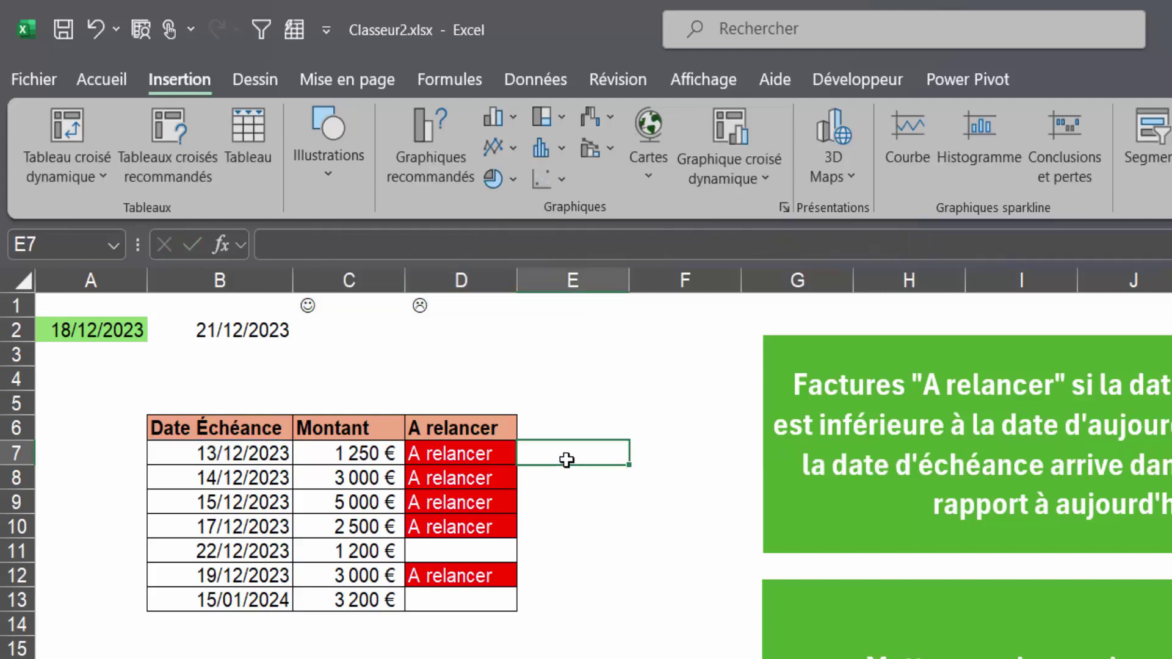
{"action": "type", "text": "=si("}
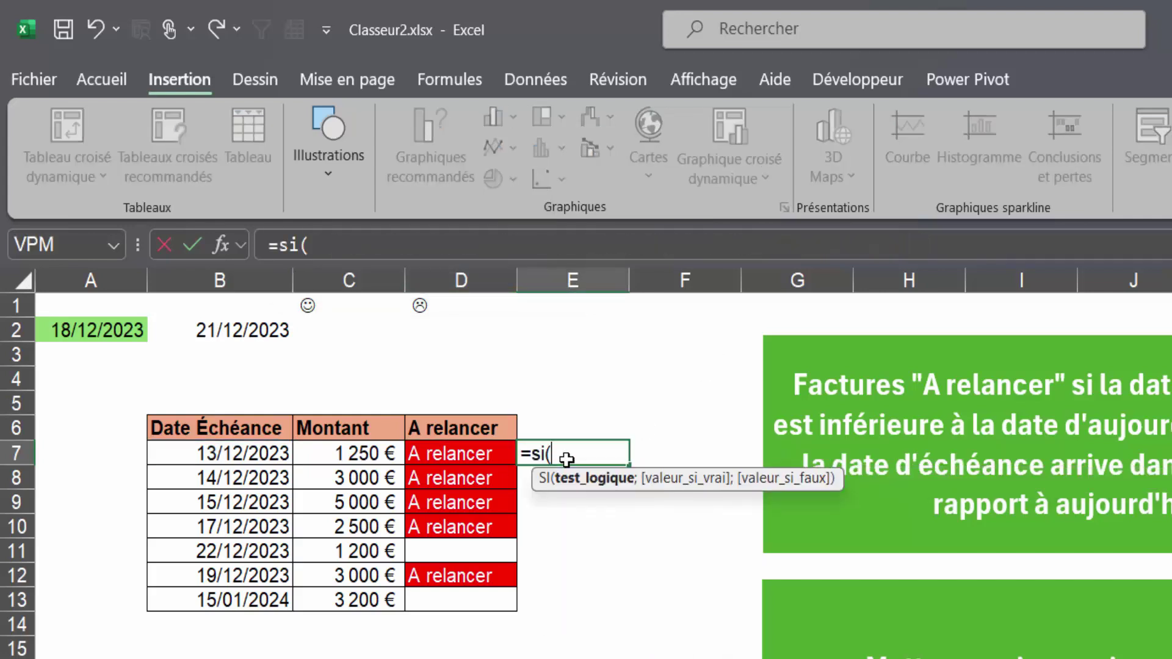
{"action": "type", "text": "OU(B7<AUJOURDHUI();B7<=AUJOURDHUI()+3)=VRAI"}
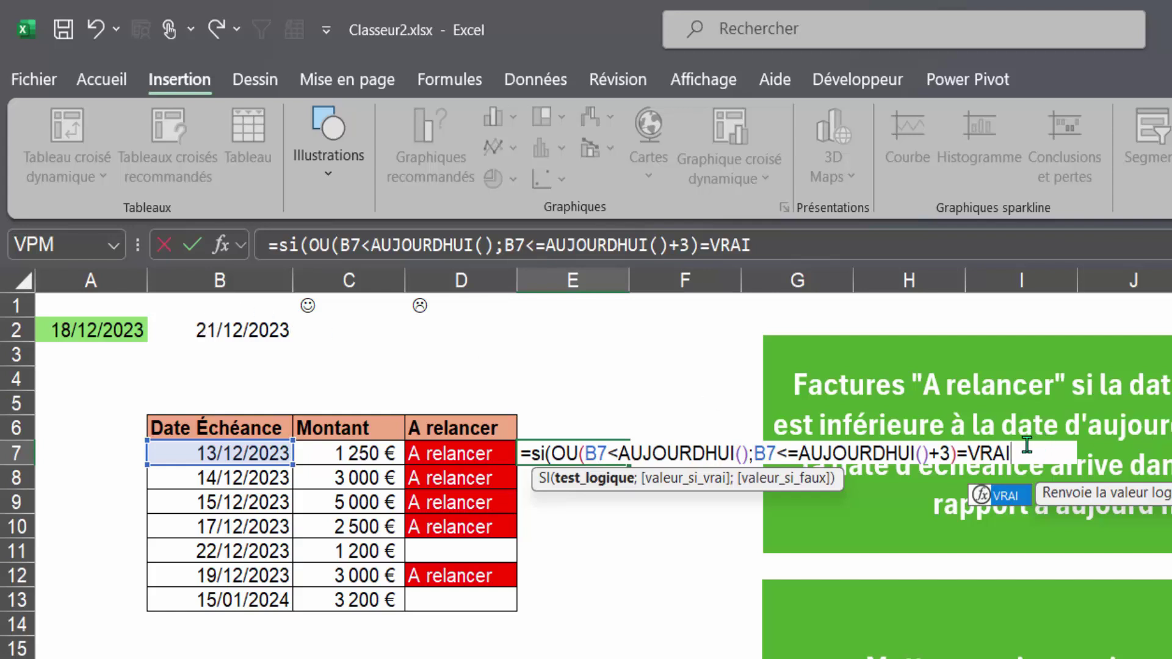
{"action": "type", "text": ";\"L"}
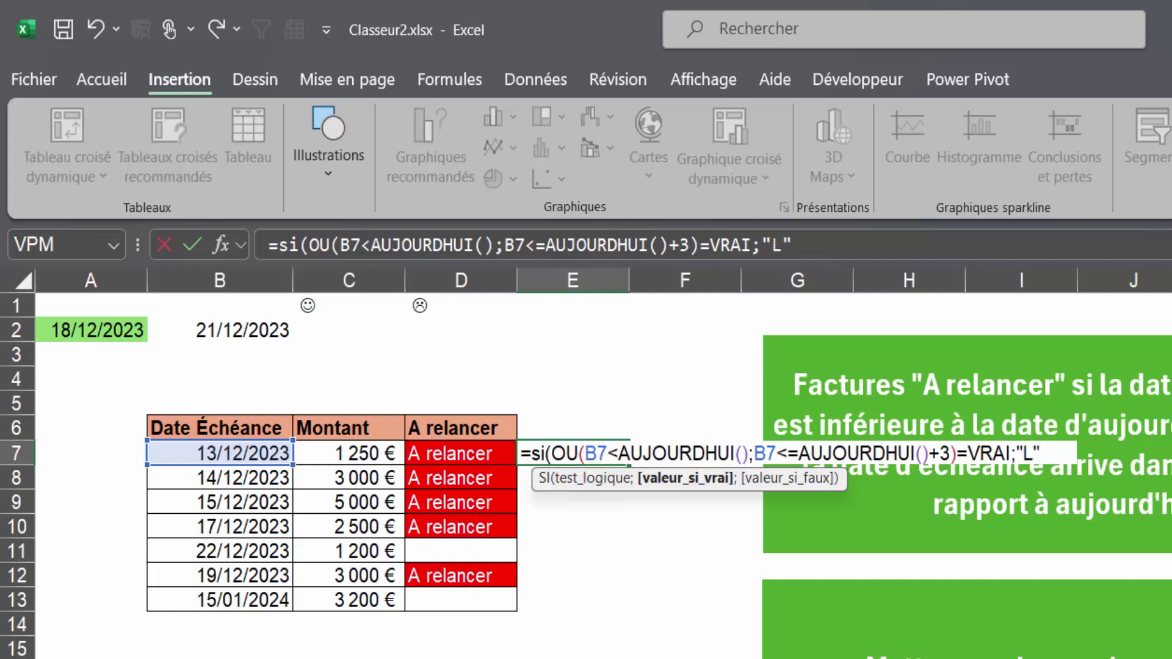
{"action": "type", "text": ";\"J\""}
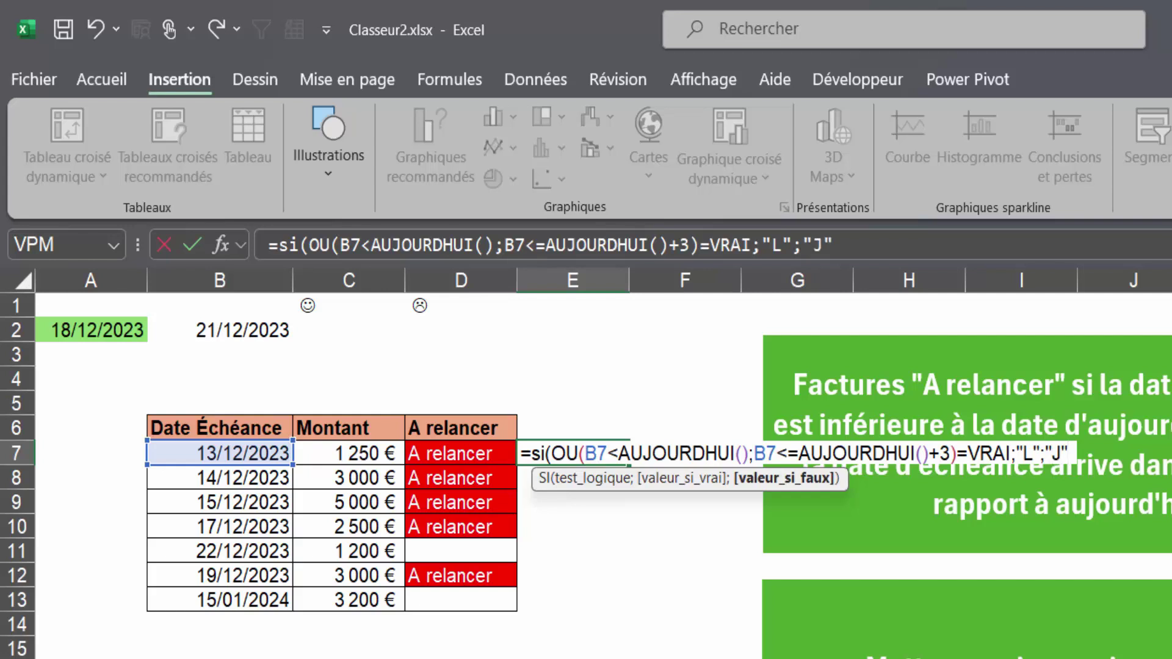
{"action": "type", "text": ")"}
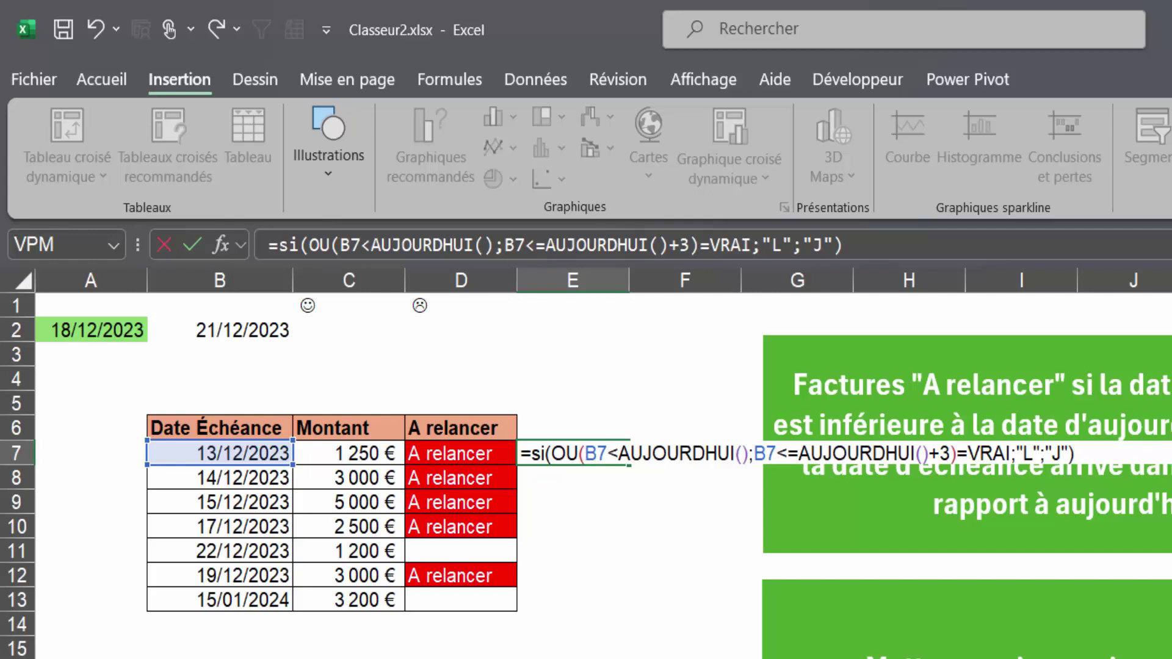
{"action": "key", "text": "Return"}
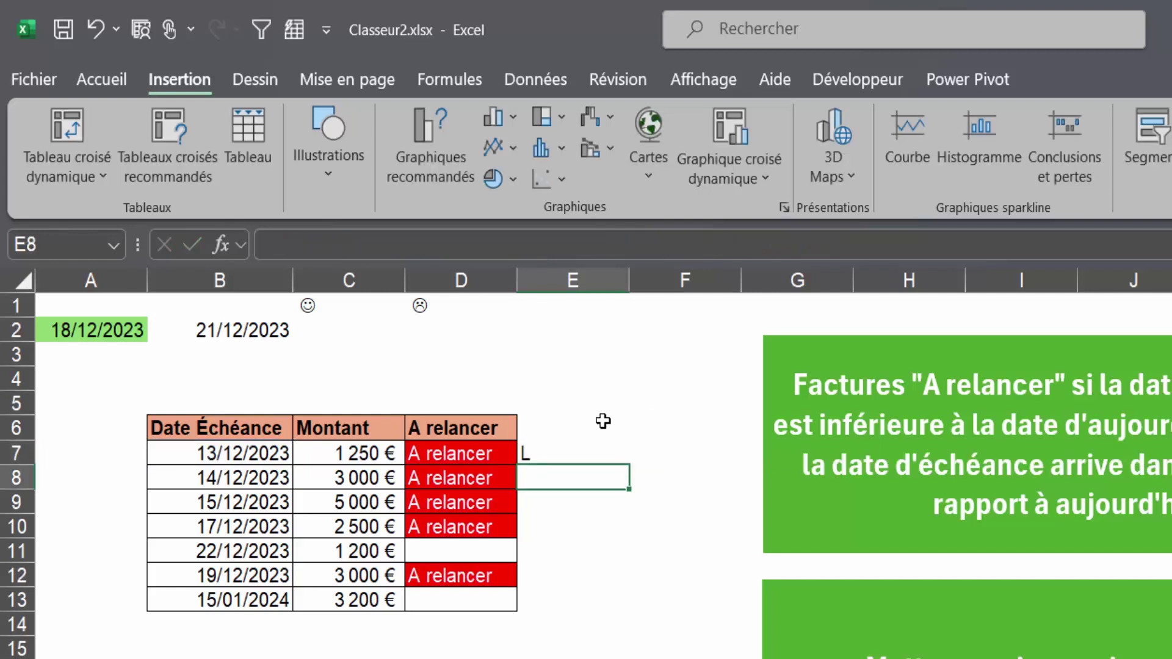
{"action": "left_click", "coordinate": [572, 451]}
{"action": "left_click_drag", "start_coordinate": [629, 465], "coordinate": [610, 610]}
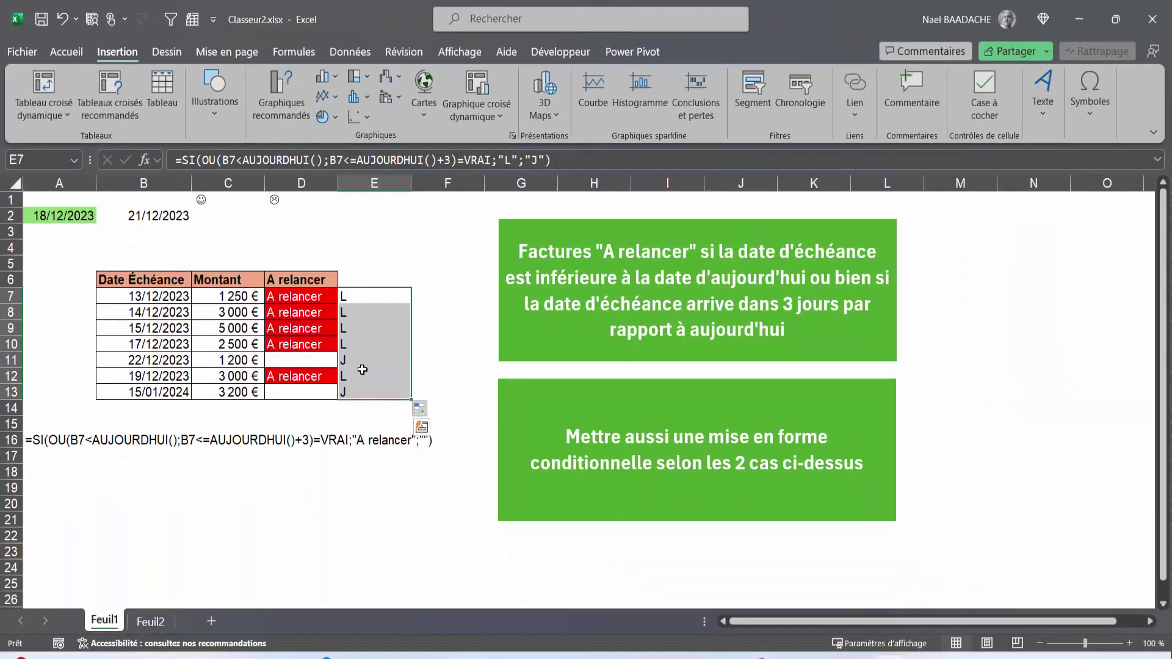
- Change the font of E7:E13 to Wingdings in the cell format settings
{"action": "right_click", "coordinate": [362, 369]}
{"action": "left_click", "coordinate": [408, 518]}
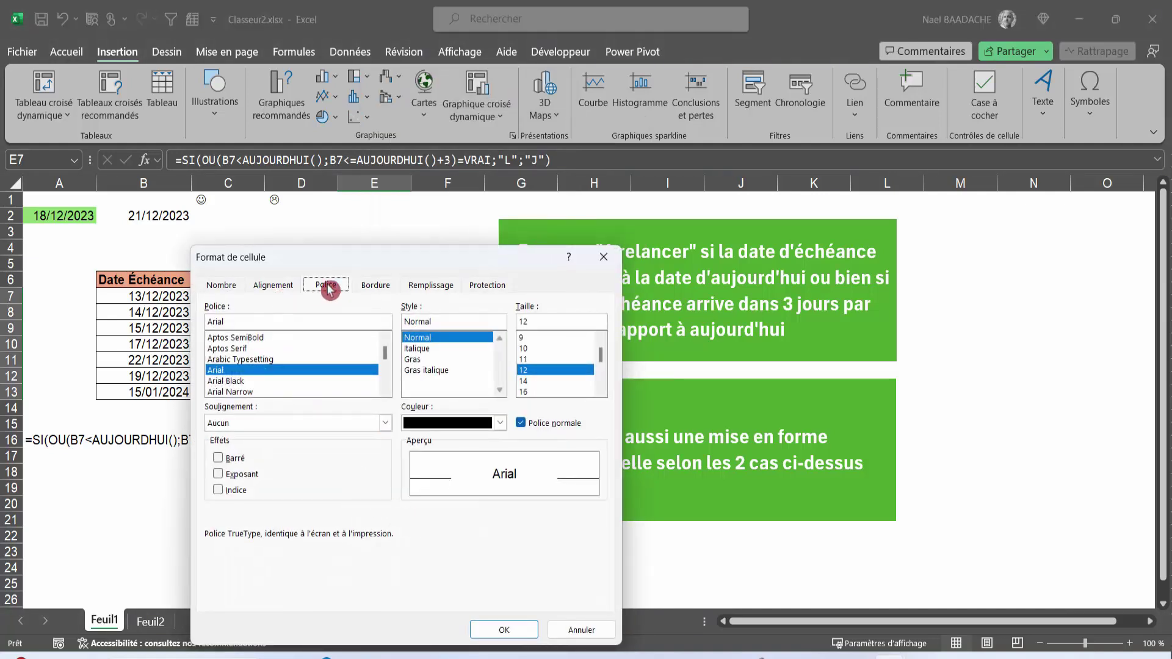
{"action": "double_click", "coordinate": [260, 319]}
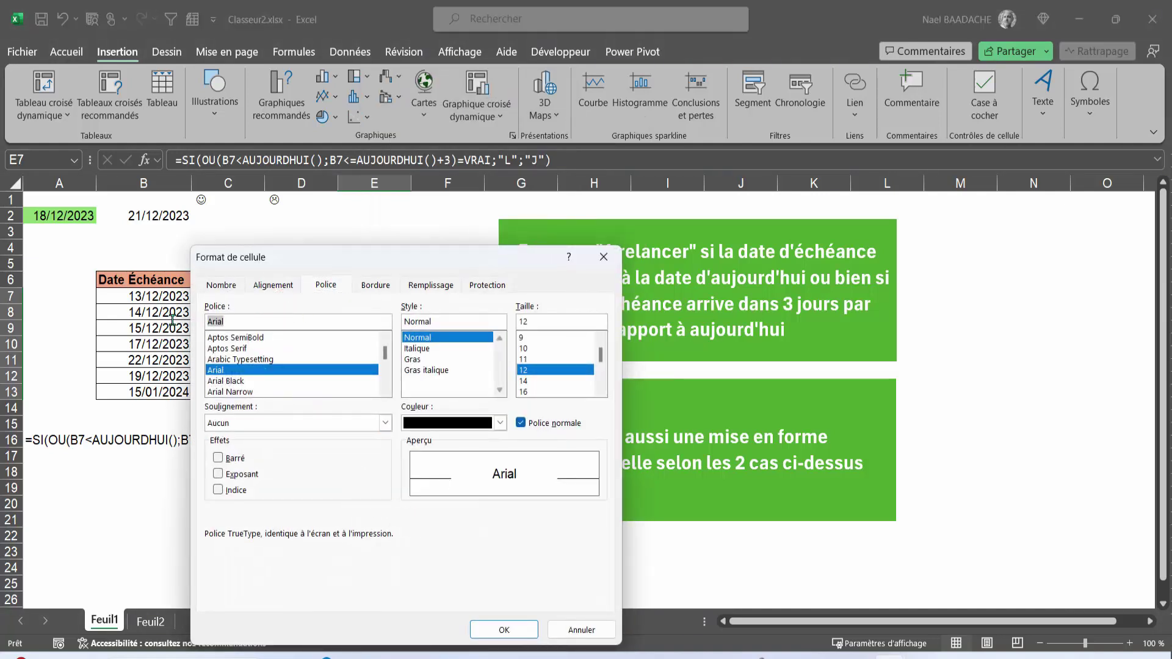
{"action": "type", "text": "W"}
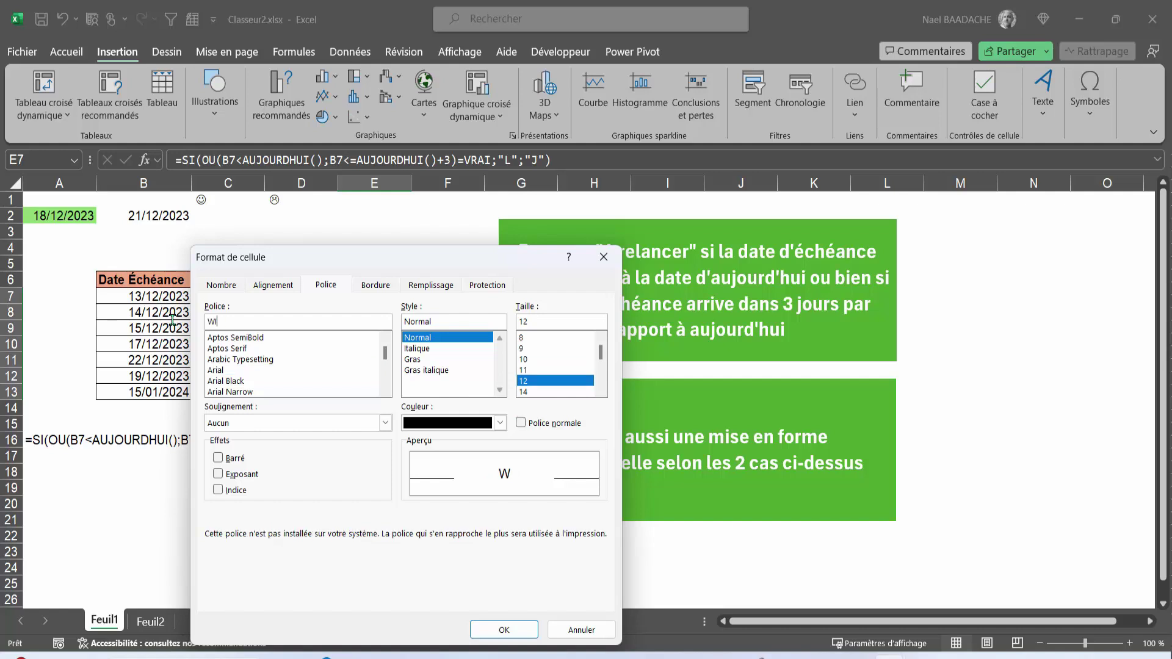
{"action": "type", "text": "INGDINGS"}
{"action": "key", "text": "Return"}
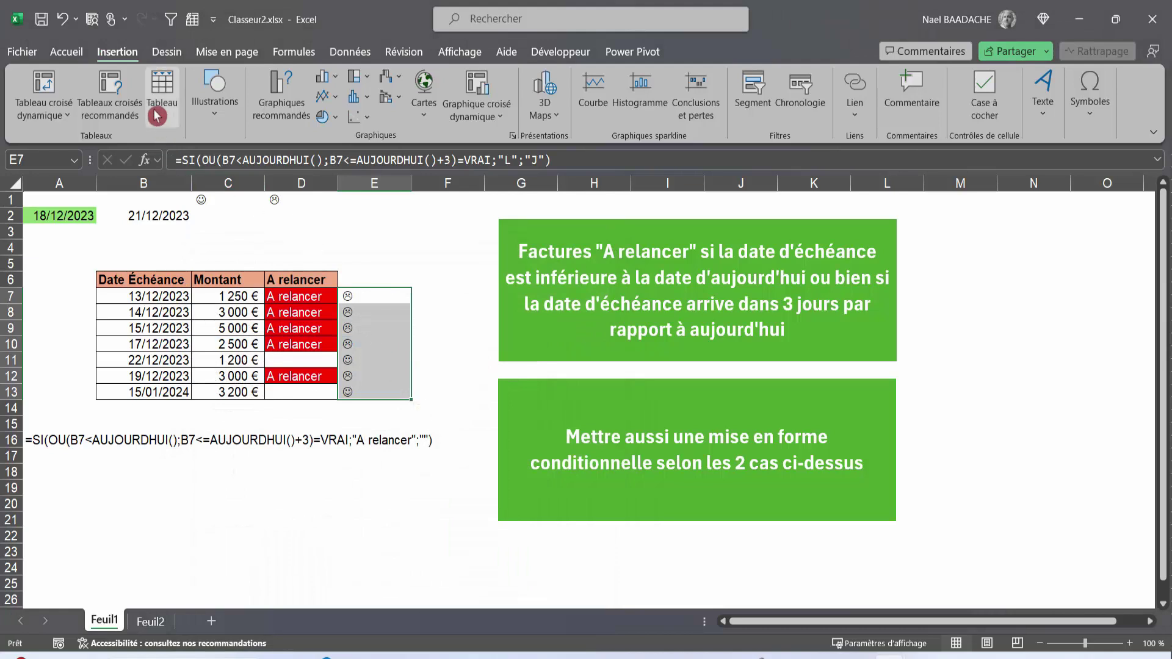
- Make the symbols in E7:E13 bold, size 16 and horizontally centred
{"action": "left_click", "coordinate": [67, 52]}
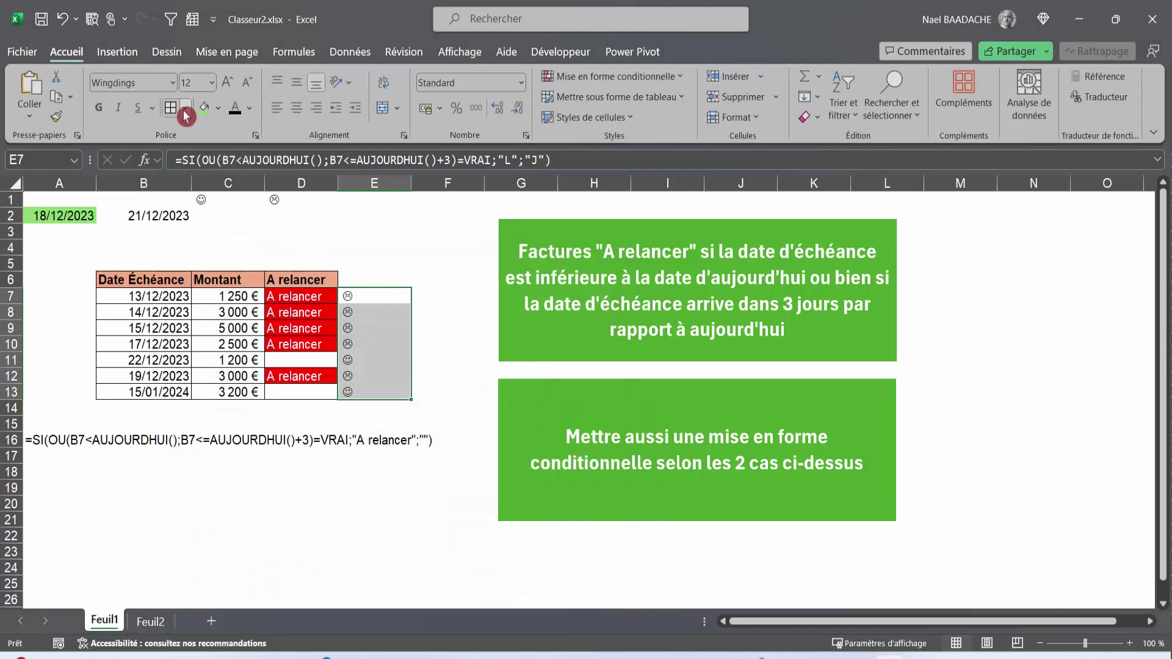
{"action": "left_click", "coordinate": [98, 108]}
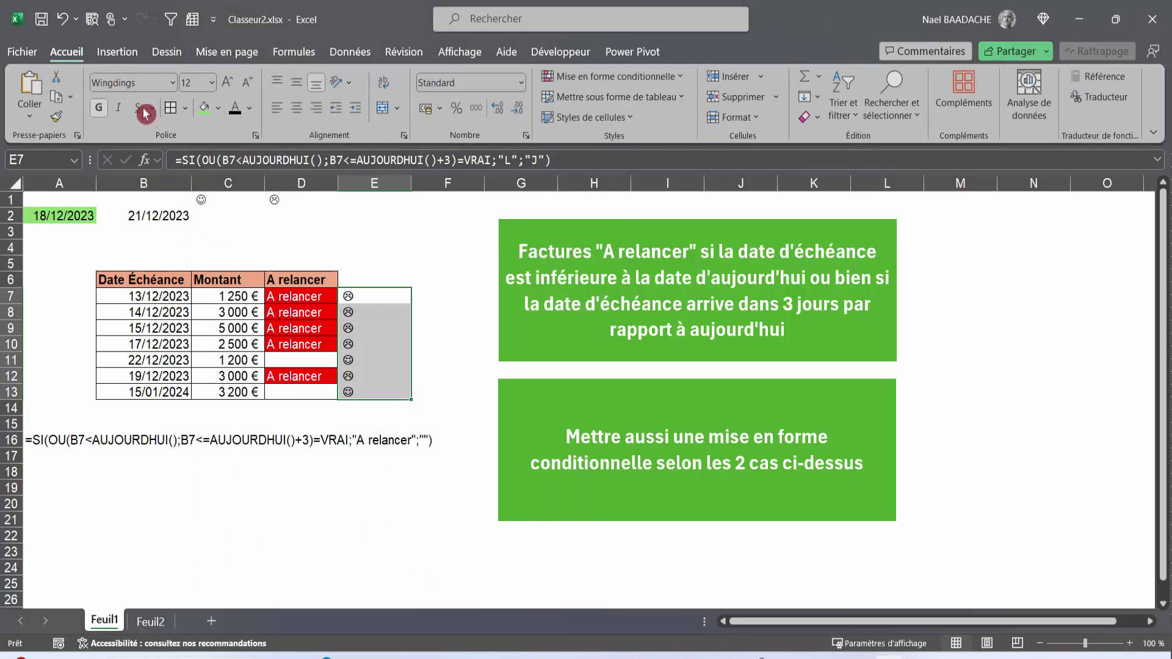
{"action": "left_click", "coordinate": [227, 82]}
{"action": "left_click", "coordinate": [227, 82]}
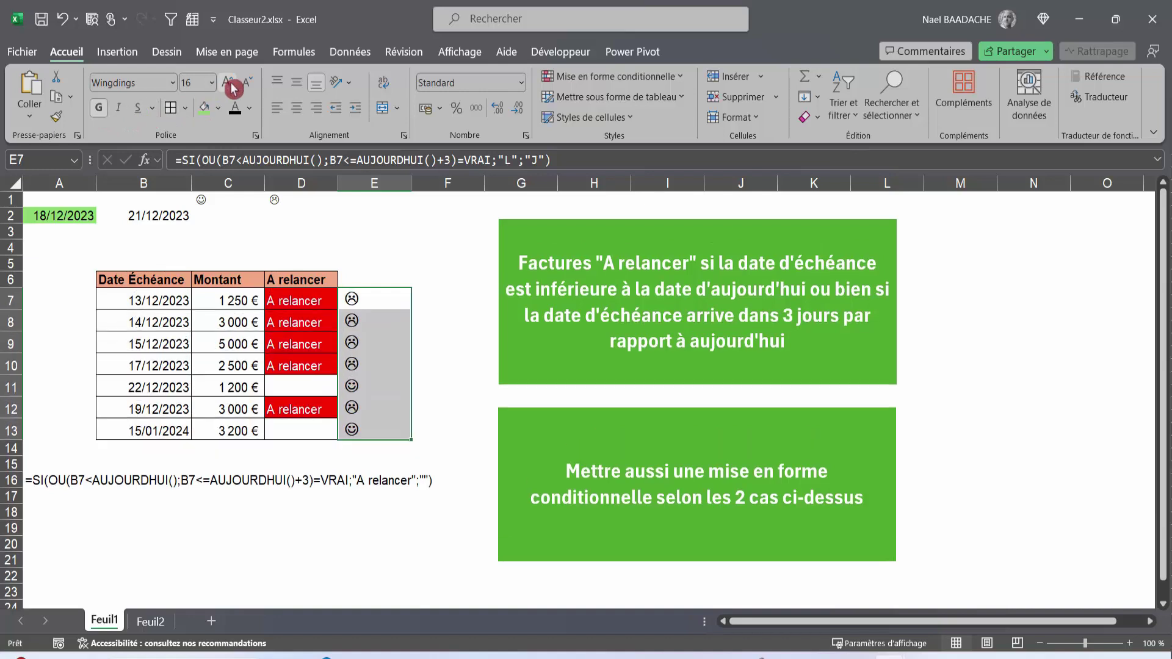
{"action": "left_click", "coordinate": [296, 107]}
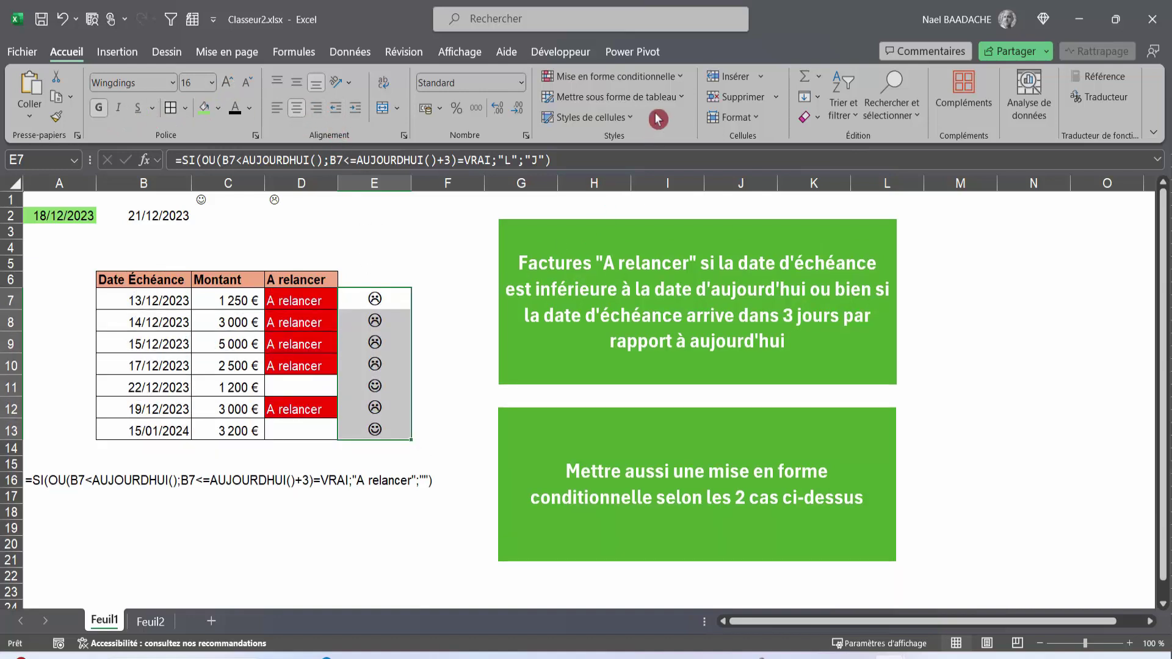
- Start a text-contains conditional formatting rule on E7:E13 for cells containing "l"
{"action": "left_click", "coordinate": [680, 77]}
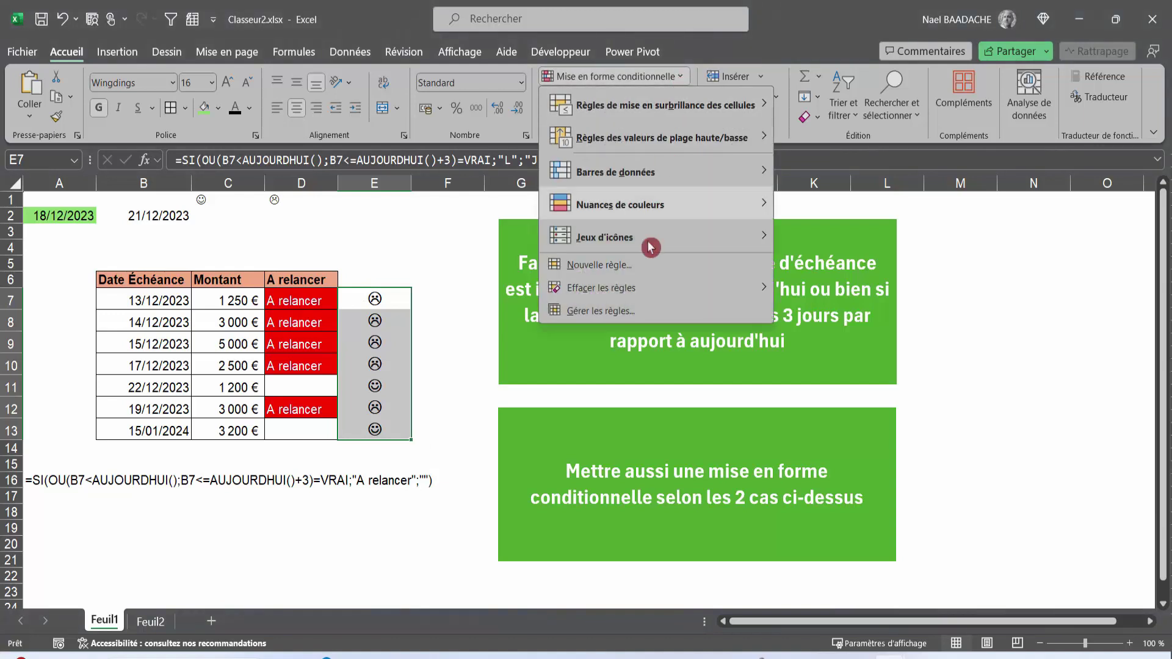
{"action": "mouse_move", "coordinate": [667, 104]}
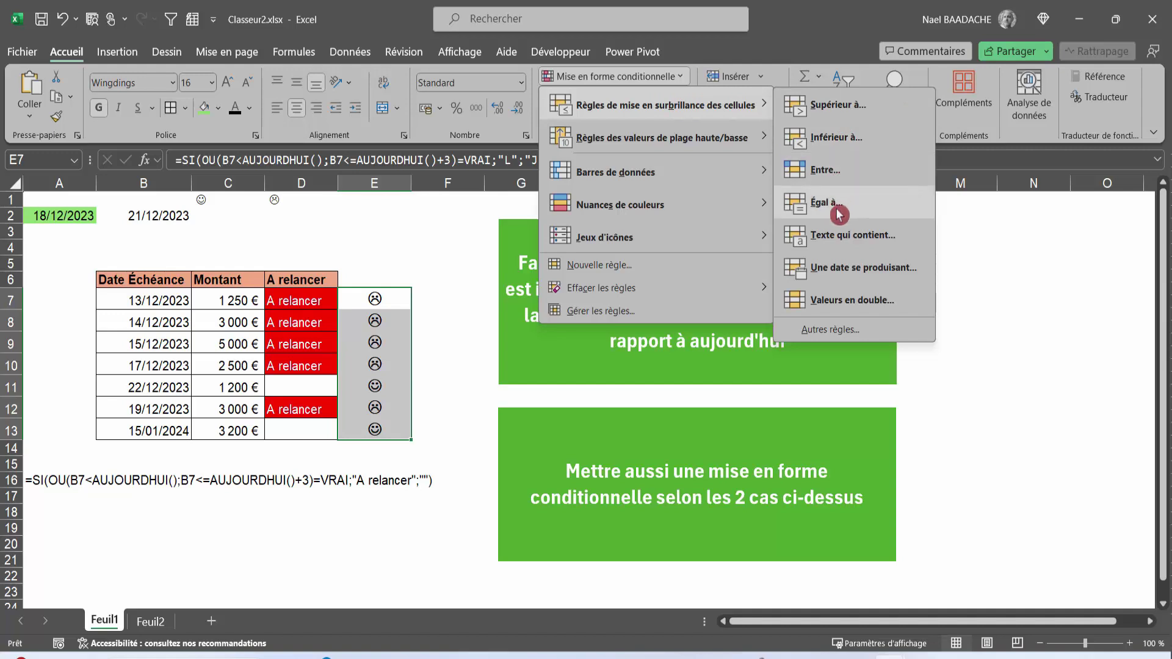
{"action": "left_click", "coordinate": [836, 236]}
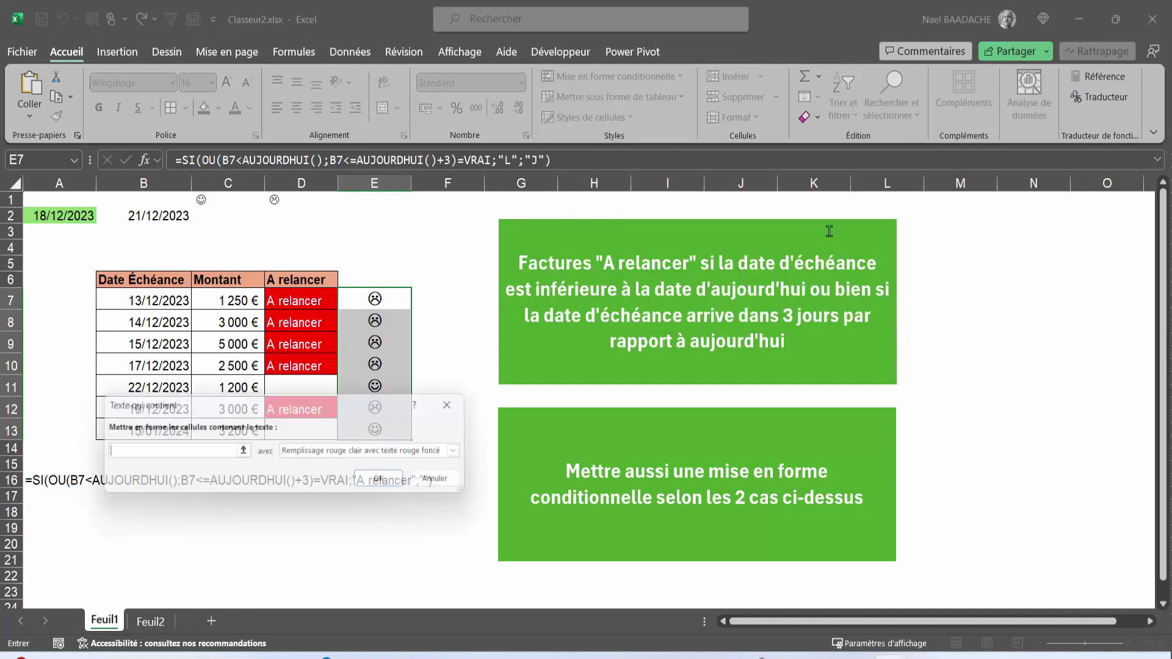
{"action": "left_click_drag", "start_coordinate": [262, 414], "coordinate": [273, 466]}
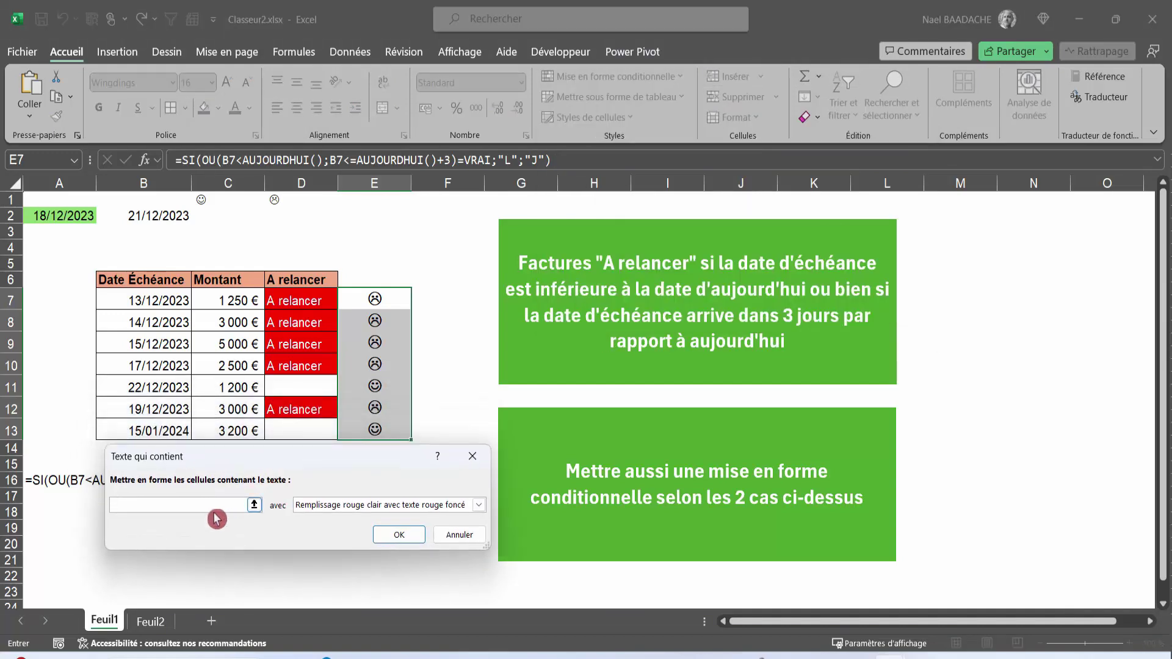
{"action": "type", "text": "L"}
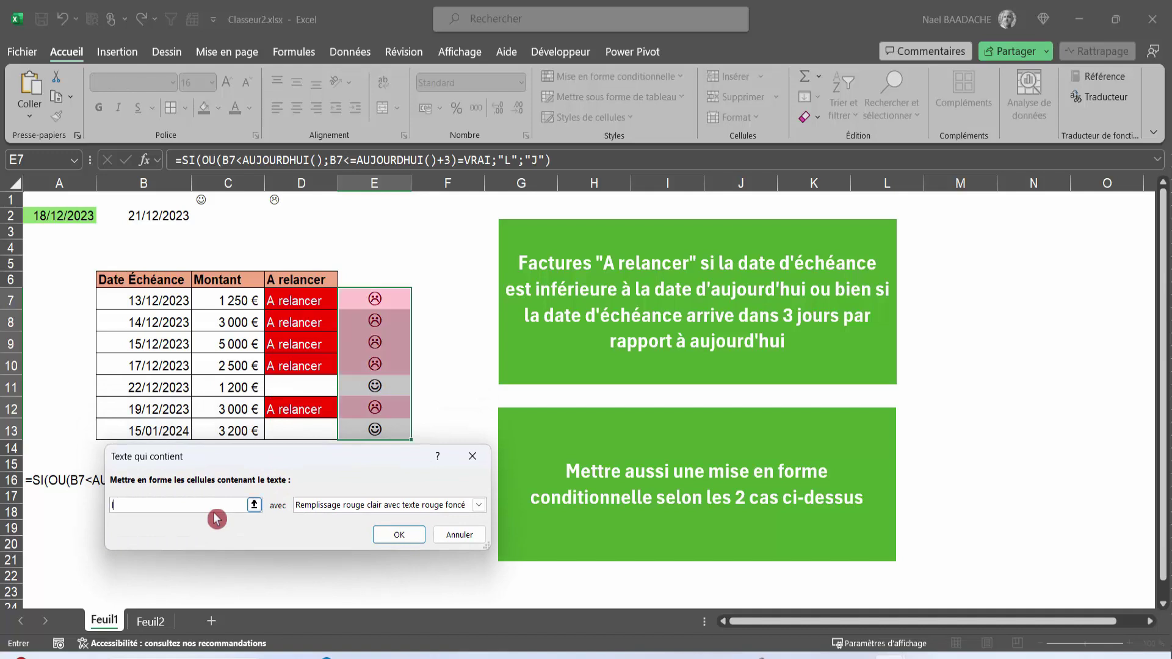
- Give the text rule a custom format with a red fill and white font, and apply it to E7:E13
{"action": "left_click", "coordinate": [479, 506]}
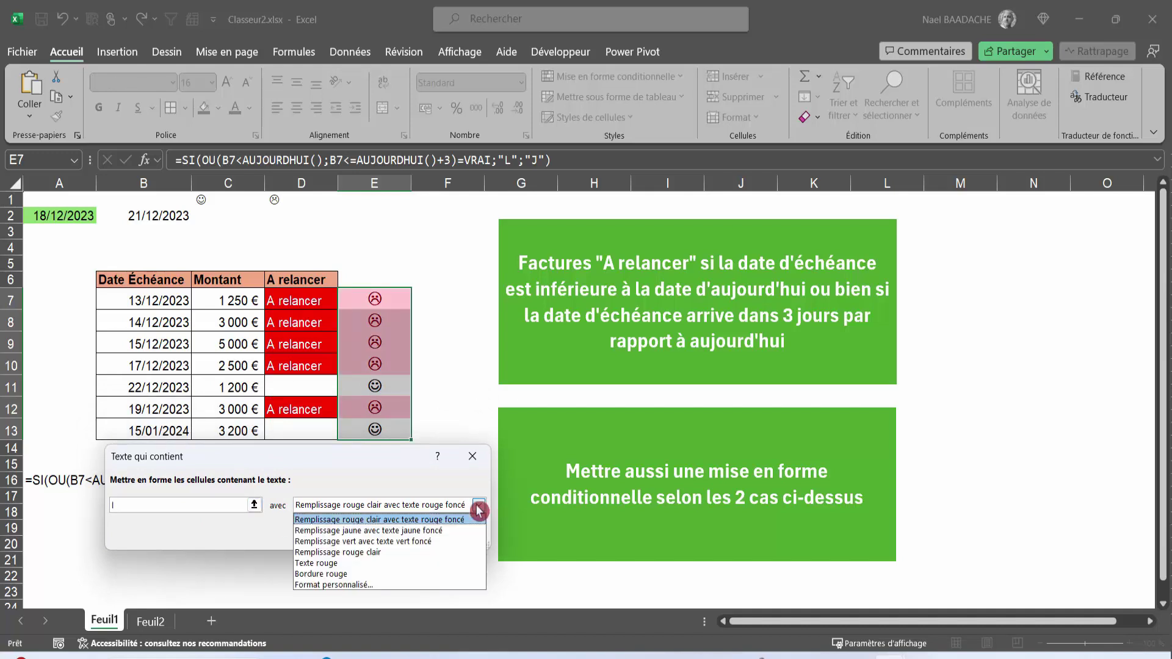
{"action": "left_click", "coordinate": [334, 585]}
{"action": "left_click_drag", "start_coordinate": [321, 202], "coordinate": [748, 206]}
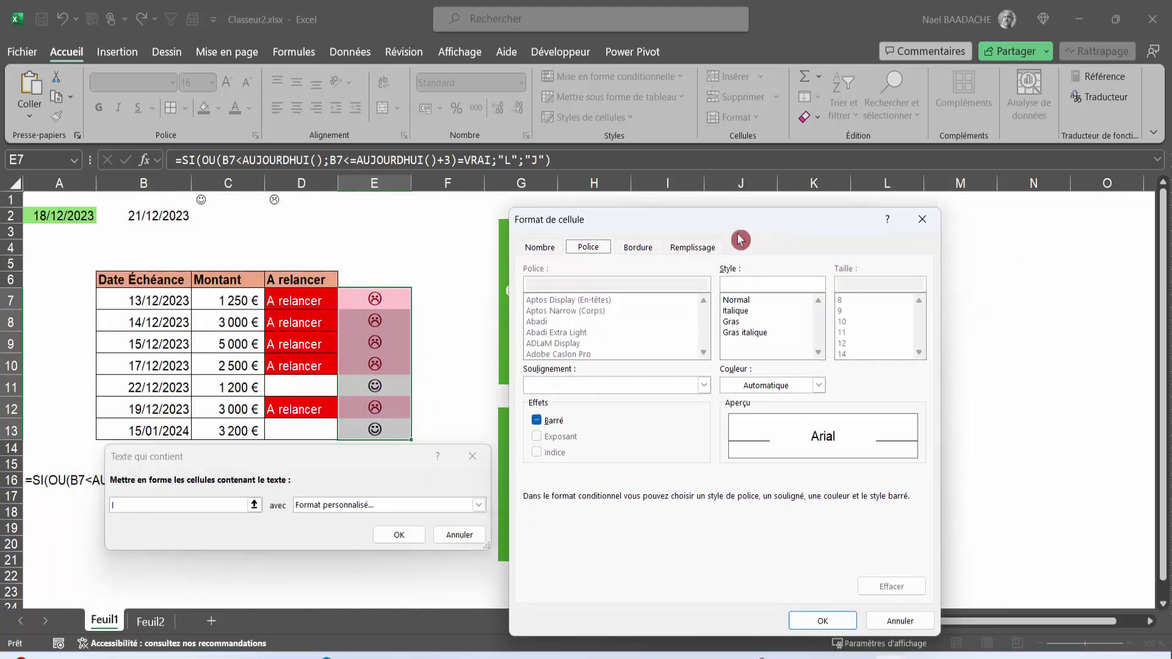
{"action": "left_click", "coordinate": [693, 248]}
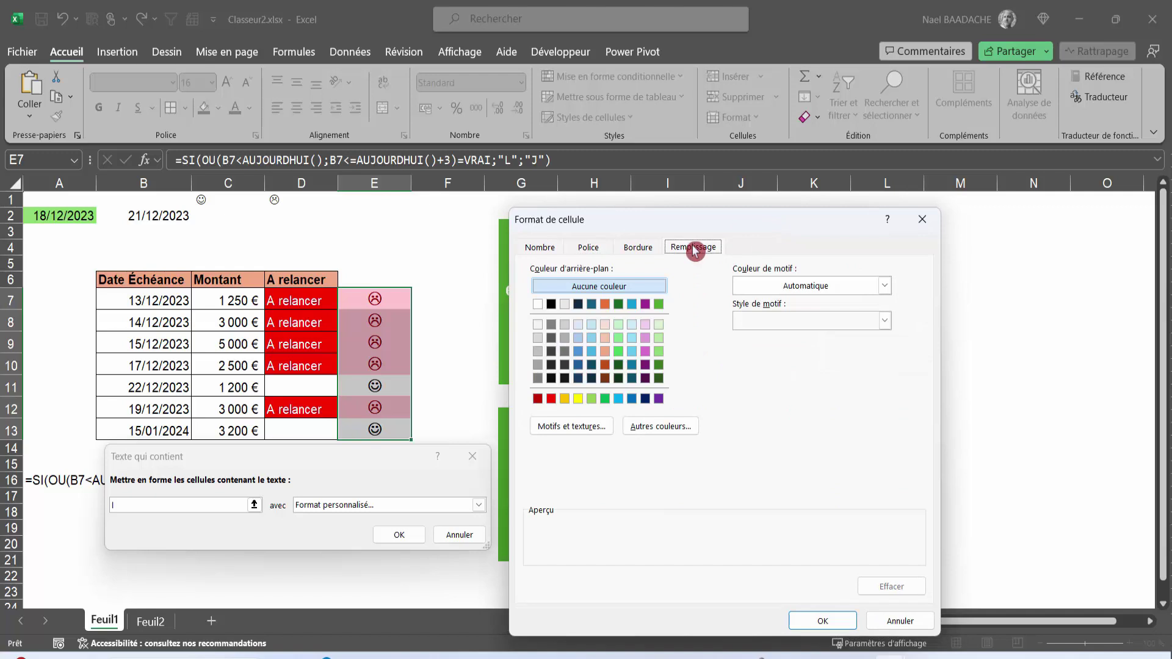
{"action": "left_click", "coordinate": [551, 399]}
{"action": "left_click", "coordinate": [595, 247]}
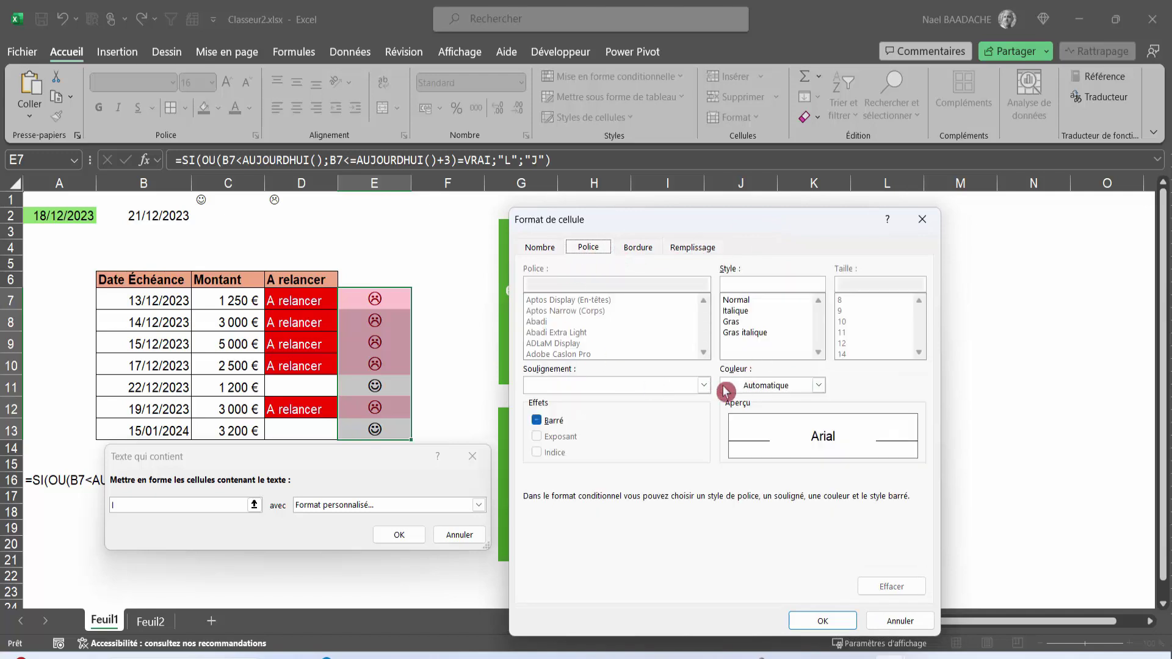
{"action": "left_click", "coordinate": [819, 385]}
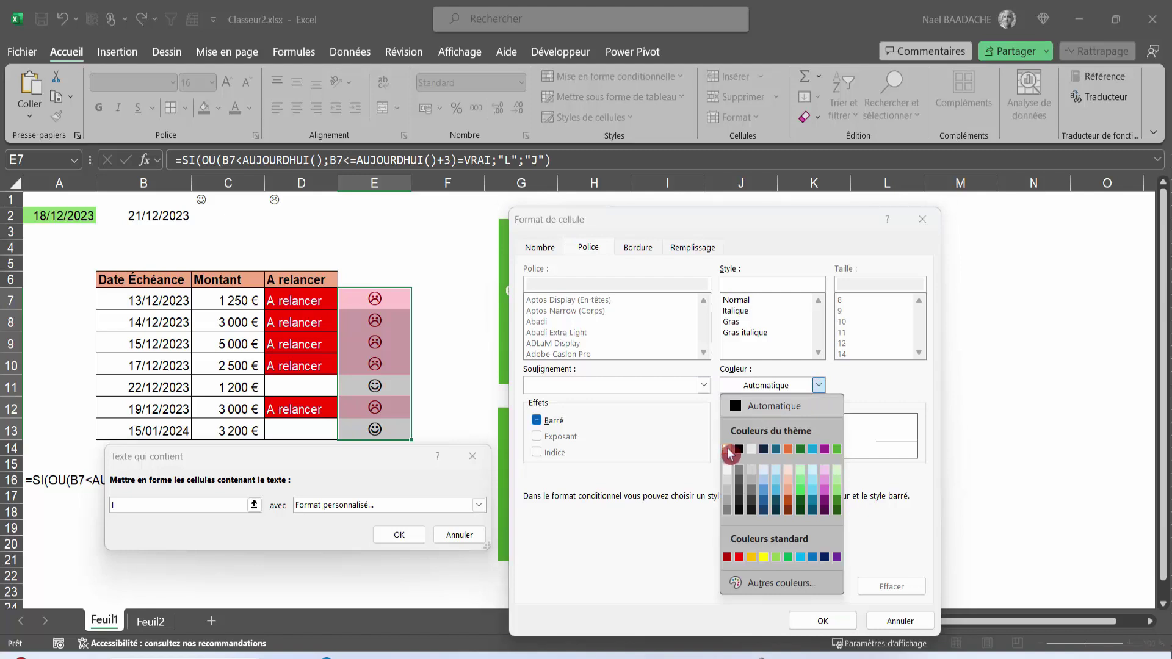
{"action": "left_click", "coordinate": [730, 452]}
{"action": "left_click", "coordinate": [822, 622]}
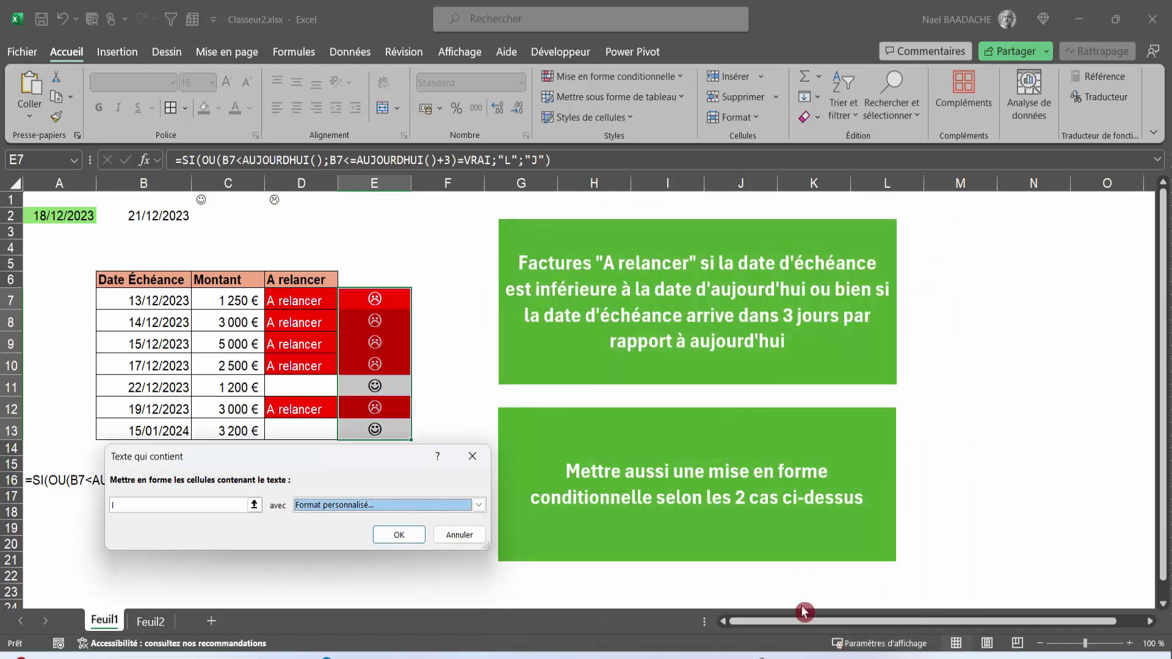
{"action": "left_click", "coordinate": [414, 540]}
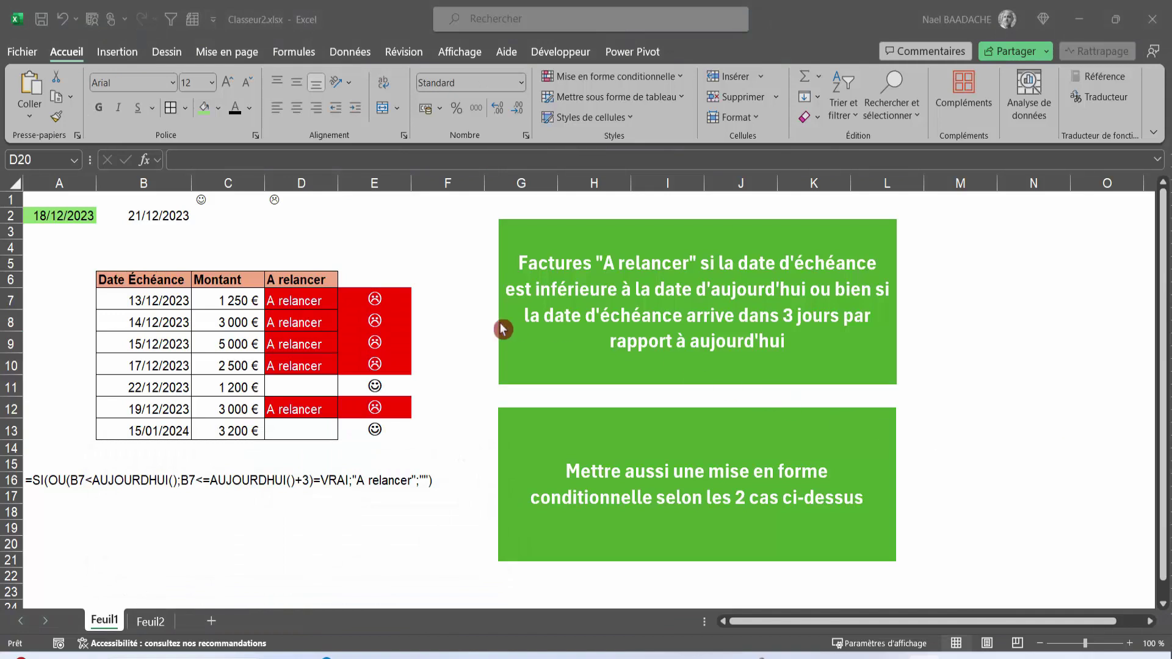
- Select the smiley cells E7:E13
{"action": "left_click", "coordinate": [502, 329]}
{"action": "left_click_drag", "start_coordinate": [382, 296], "coordinate": [381, 430]}
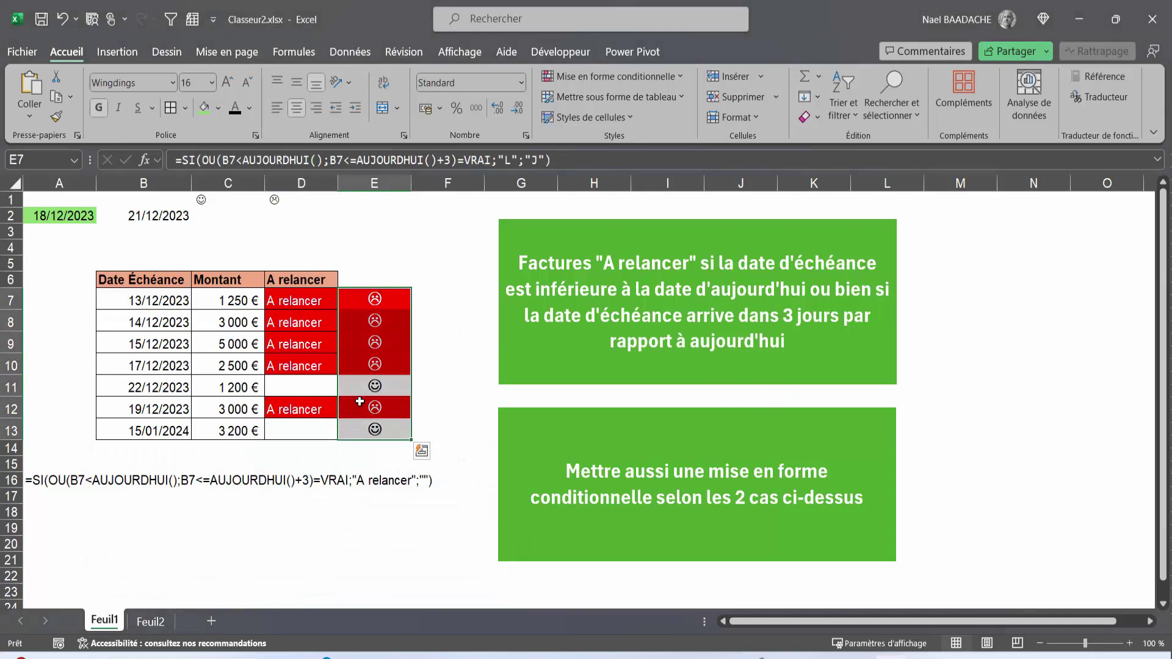